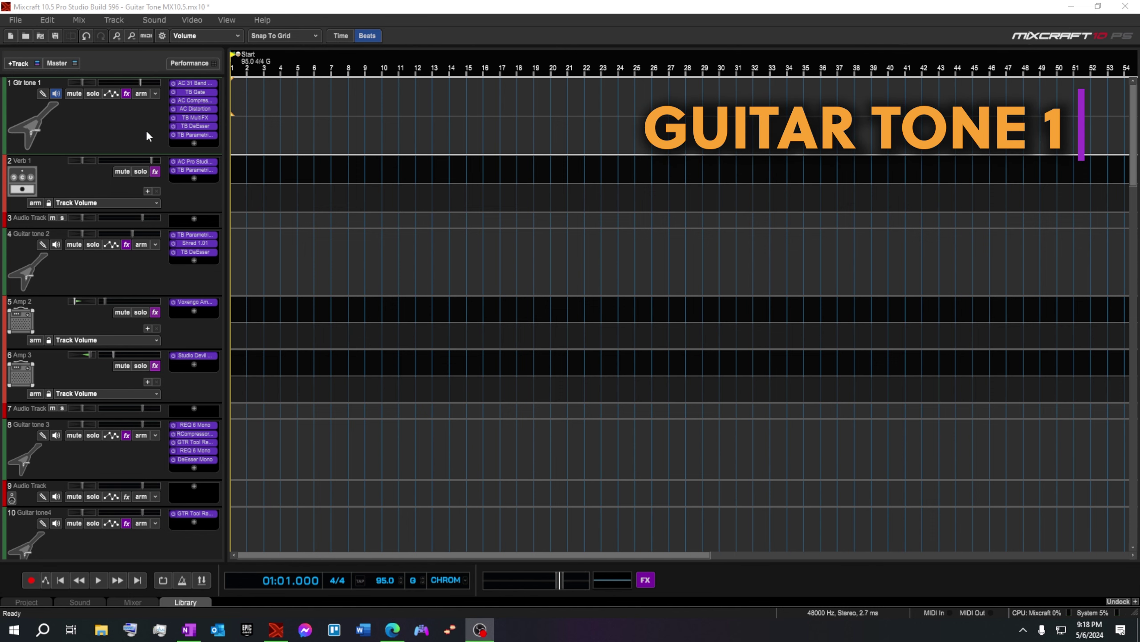
Step: Open all seven effects on the Gtr tone 1 track, from the Acoustica 31 Band EQ to the TB Parametric Equalizer, to view their settings
click(201, 81)
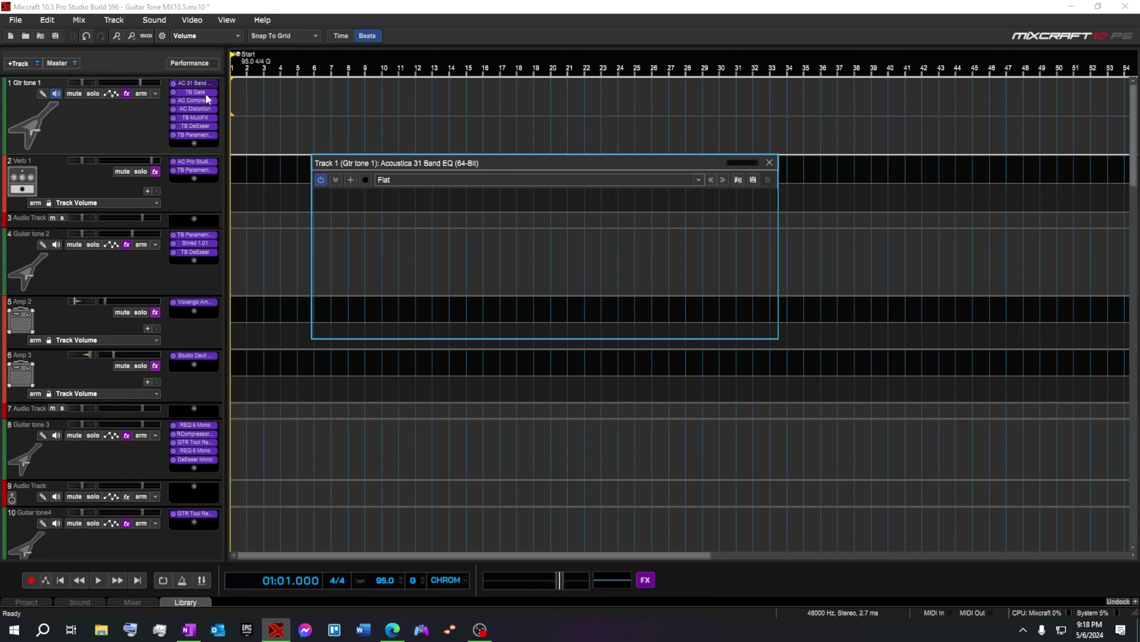
click(207, 92)
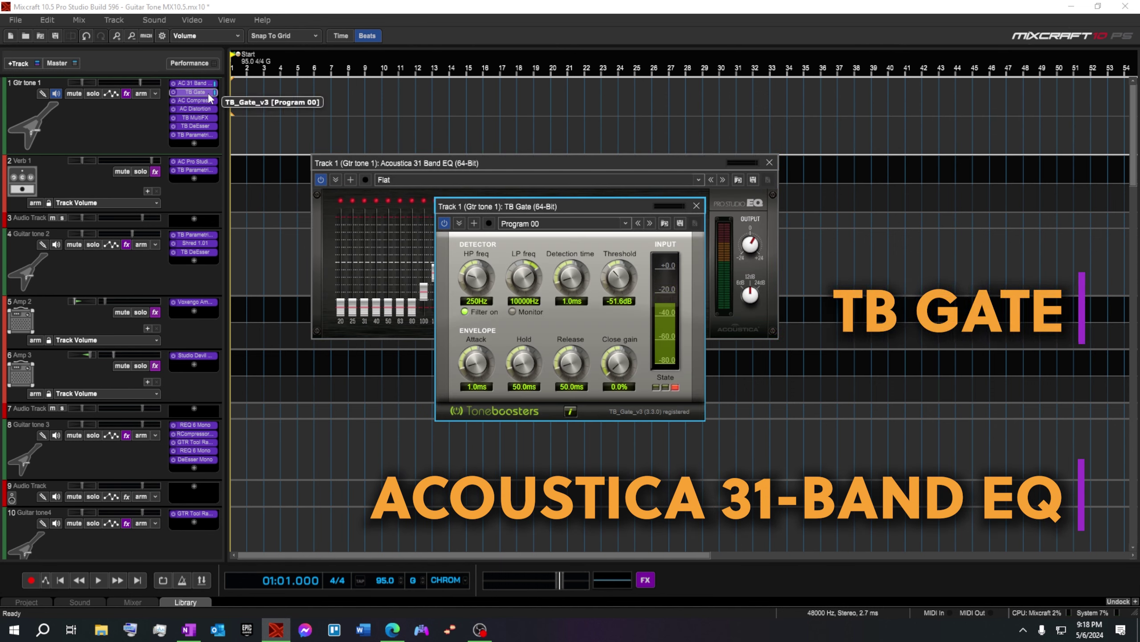
click(208, 99)
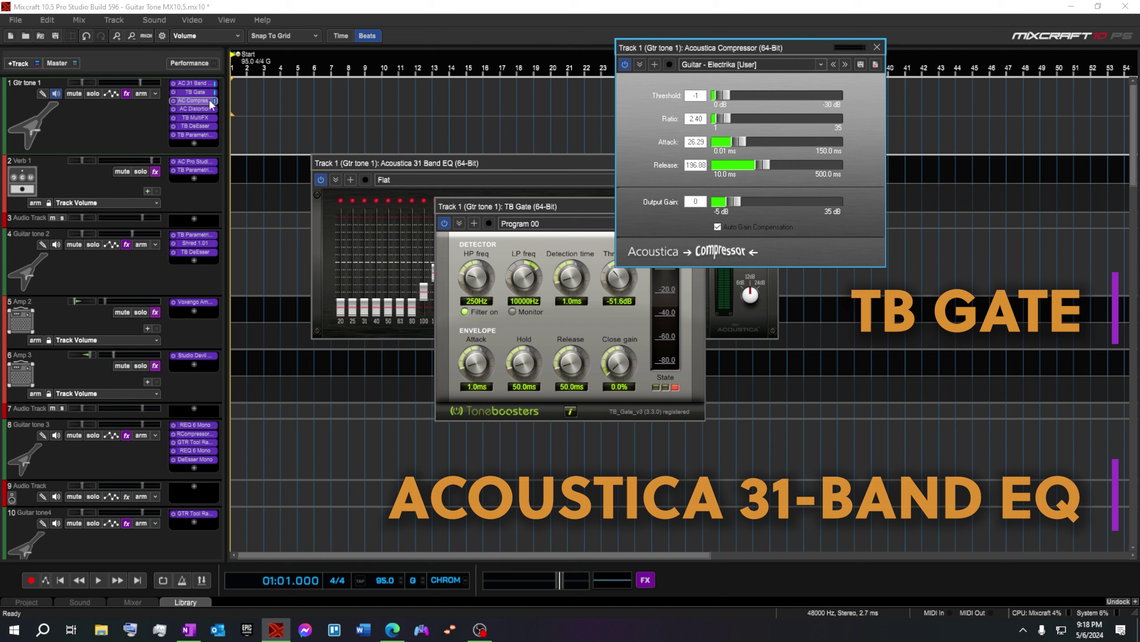
click(208, 107)
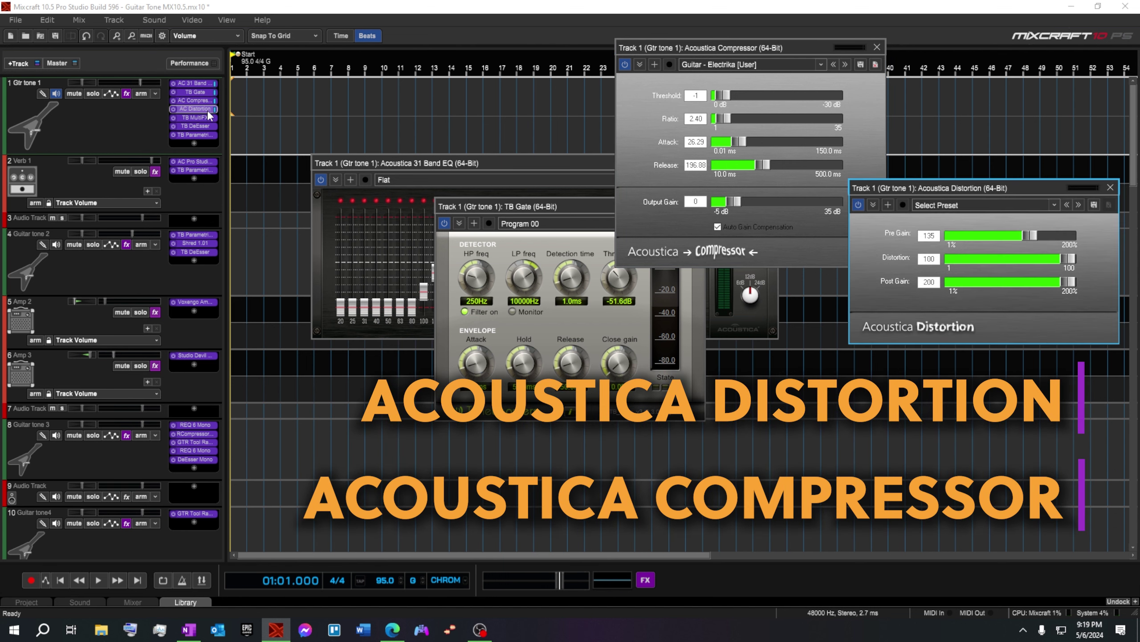
click(207, 116)
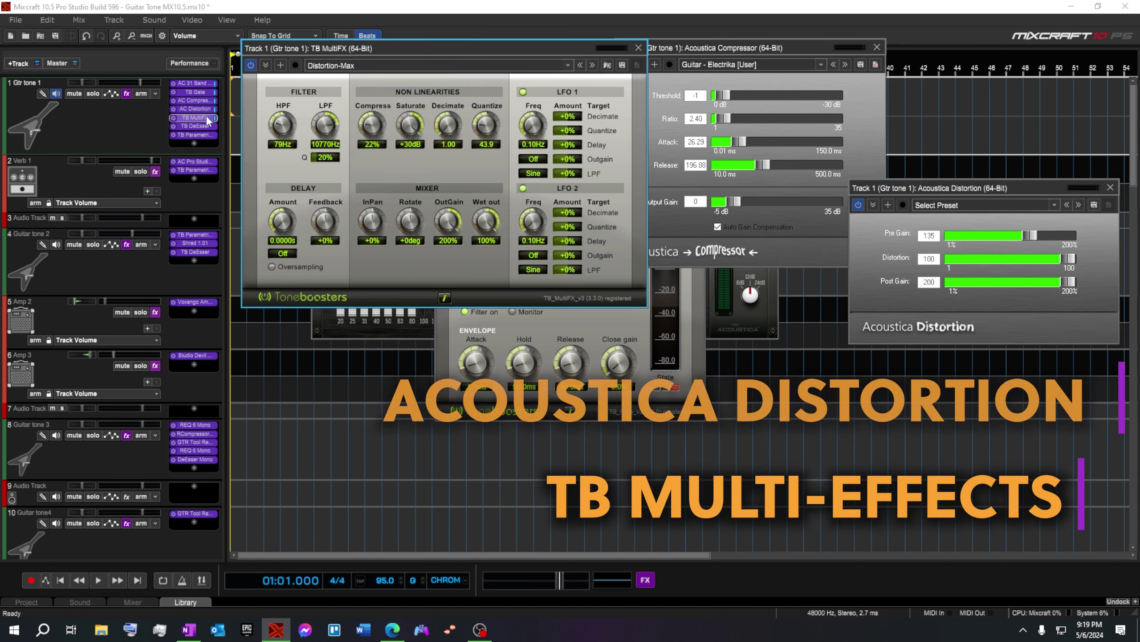
click(205, 126)
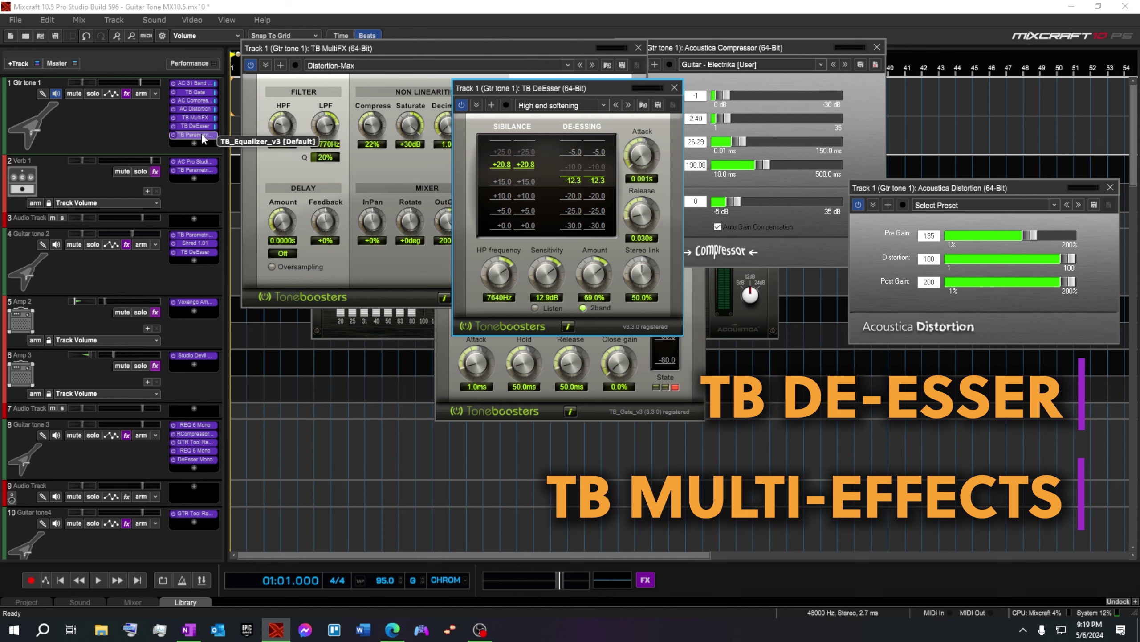
click(202, 135)
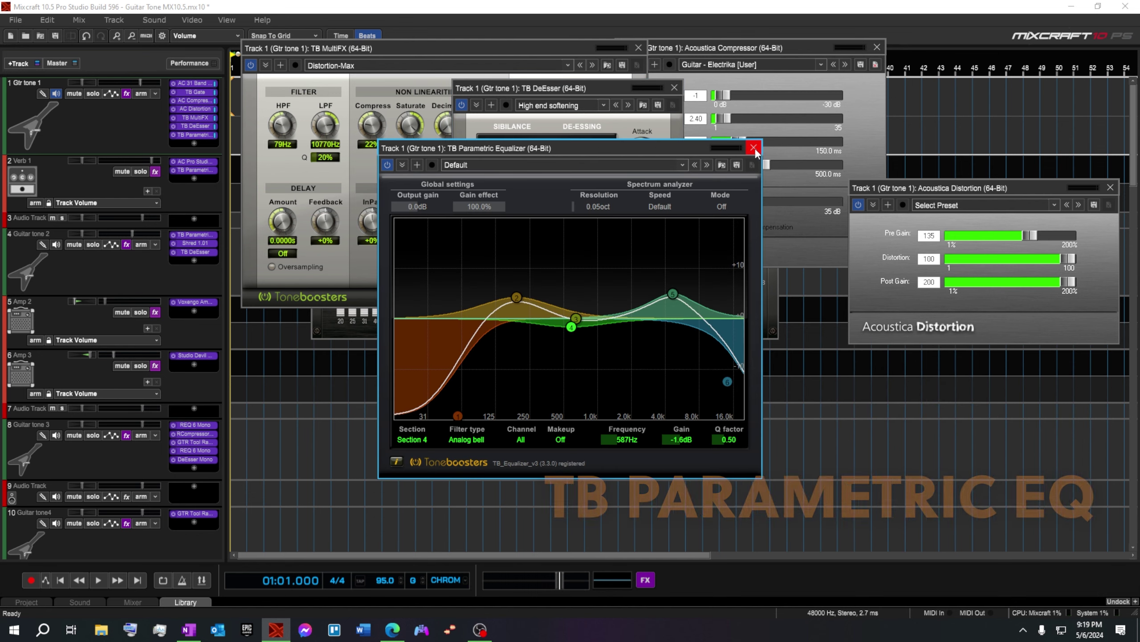
Step: Close the open effect windows of the Gtr tone 1 track
drag(698, 148, 366, 165)
click(422, 165)
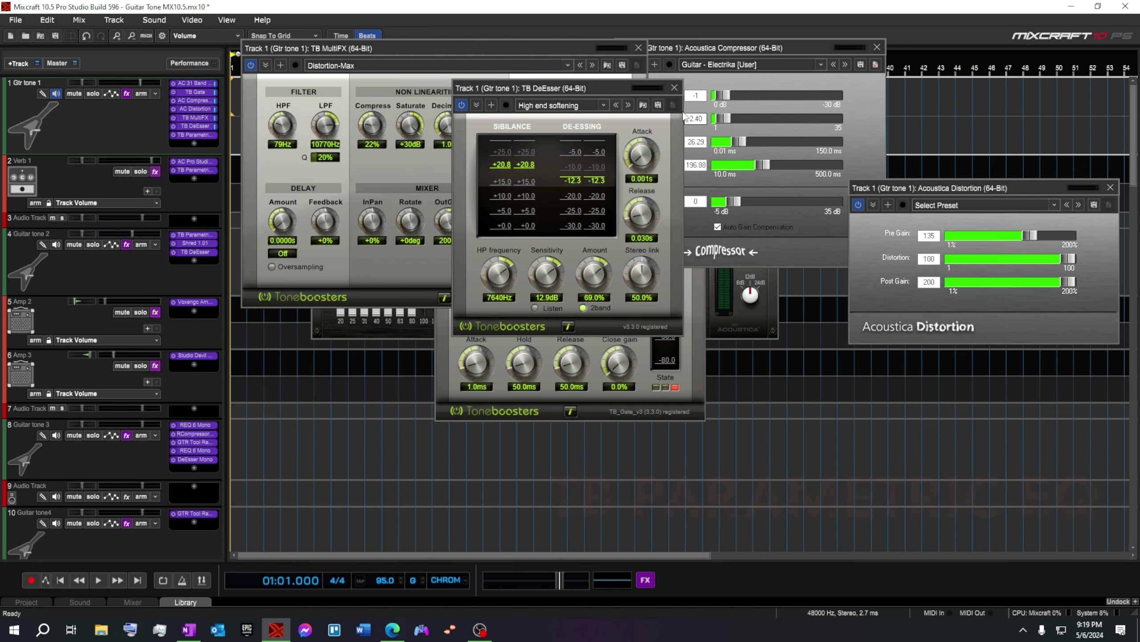
click(674, 88)
click(639, 48)
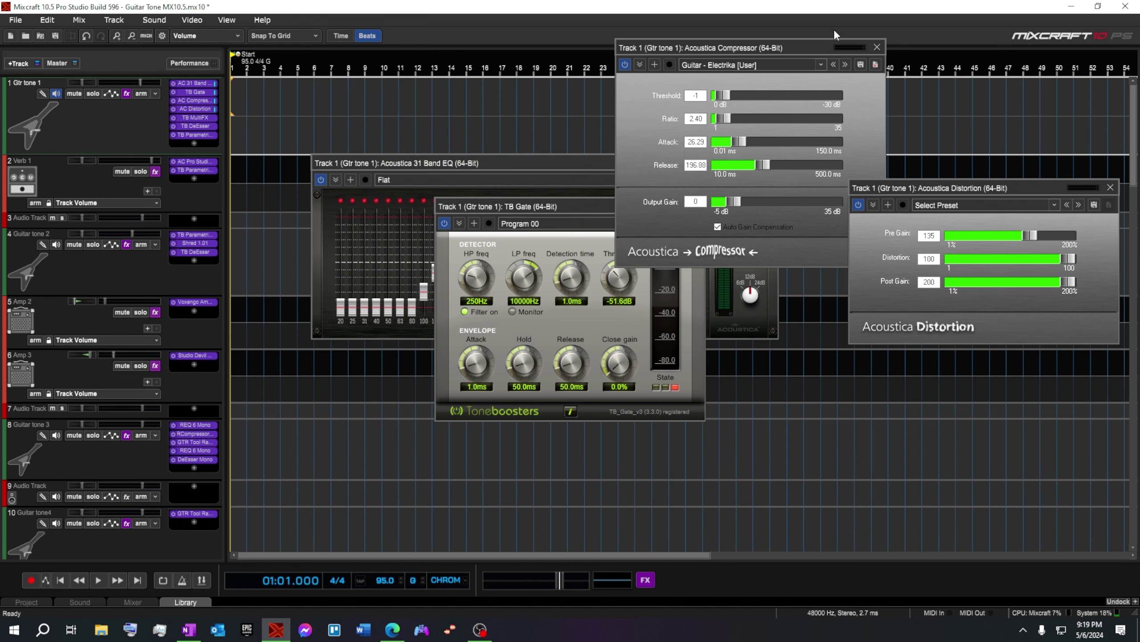
click(878, 47)
click(1111, 188)
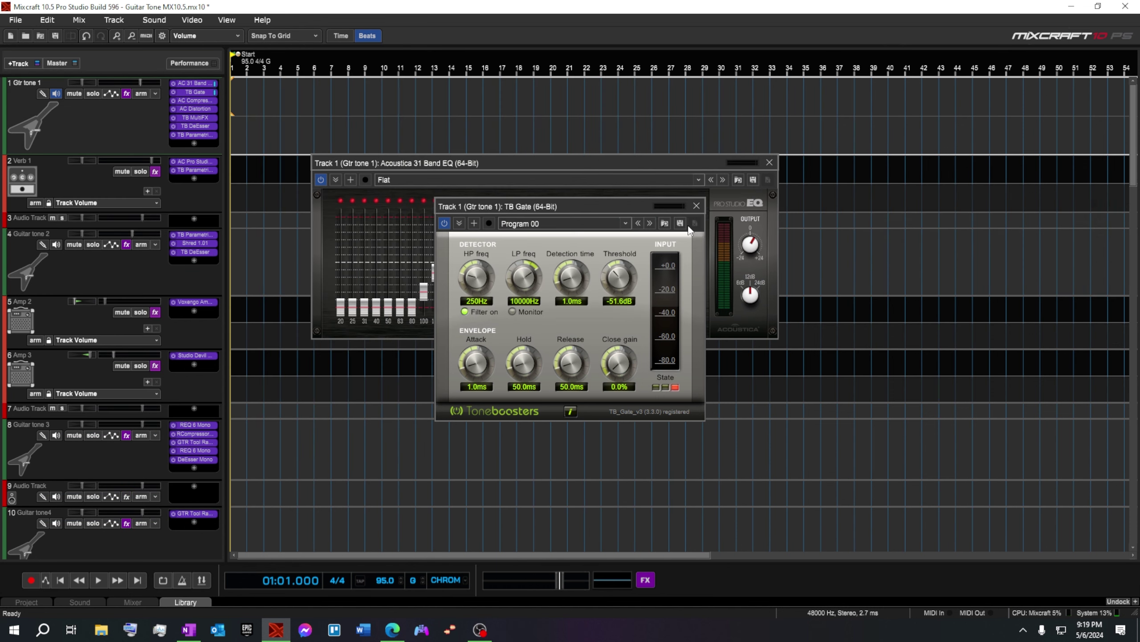
click(696, 205)
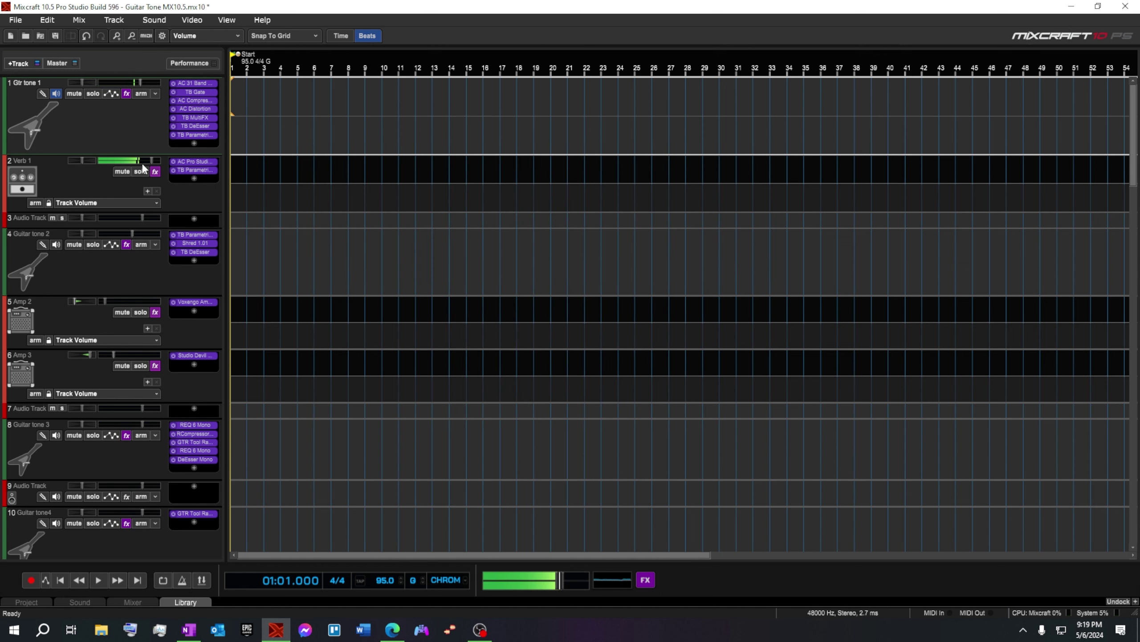
Step: Lower the Verb 1 track's volume and record a guitar take on the Gtr tone 1 track from the project start
drag(153, 160, 134, 160)
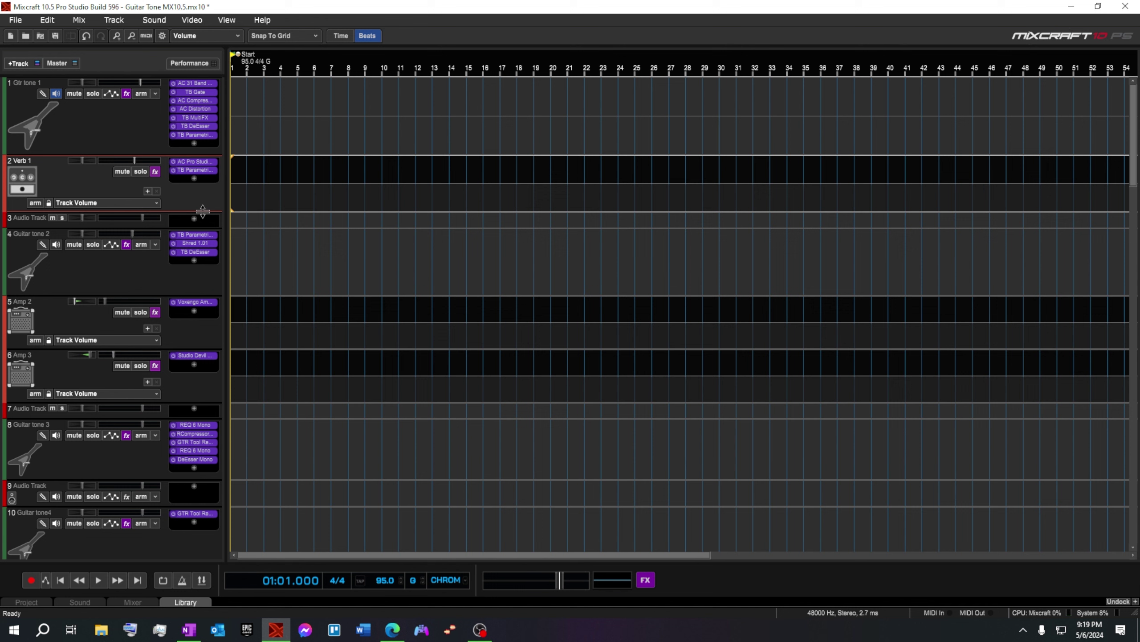
click(141, 94)
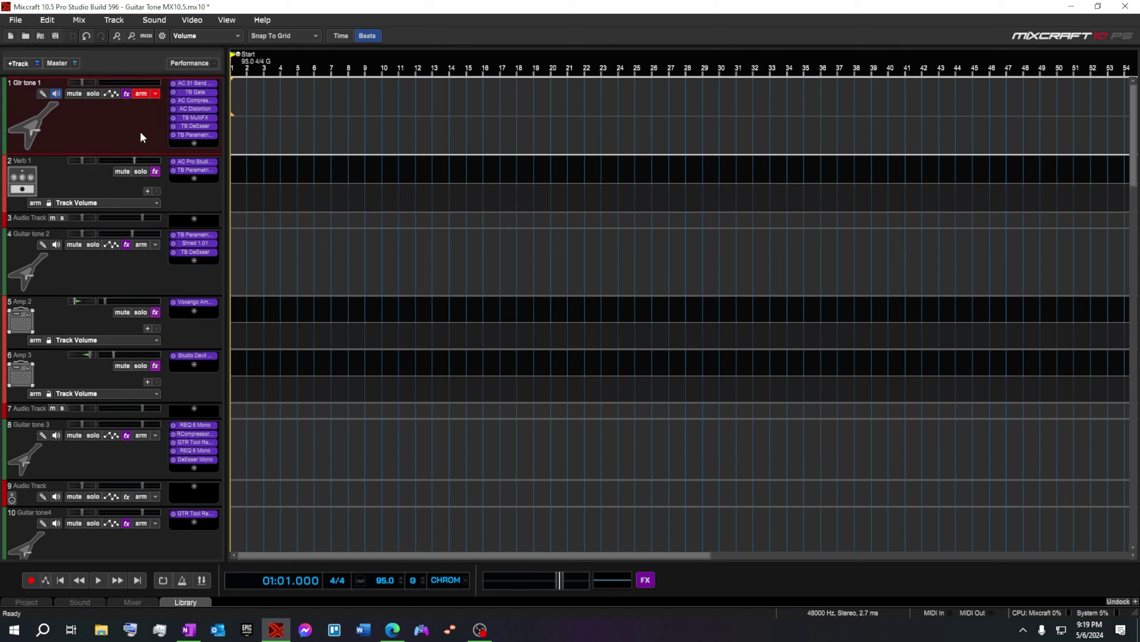
click(31, 580)
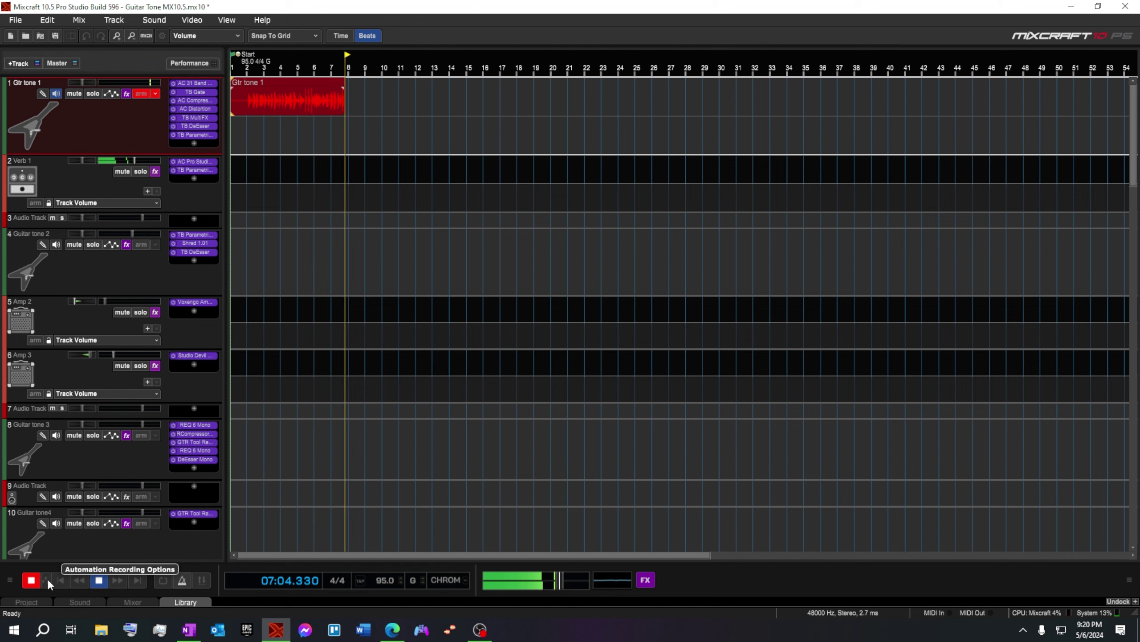
key(space)
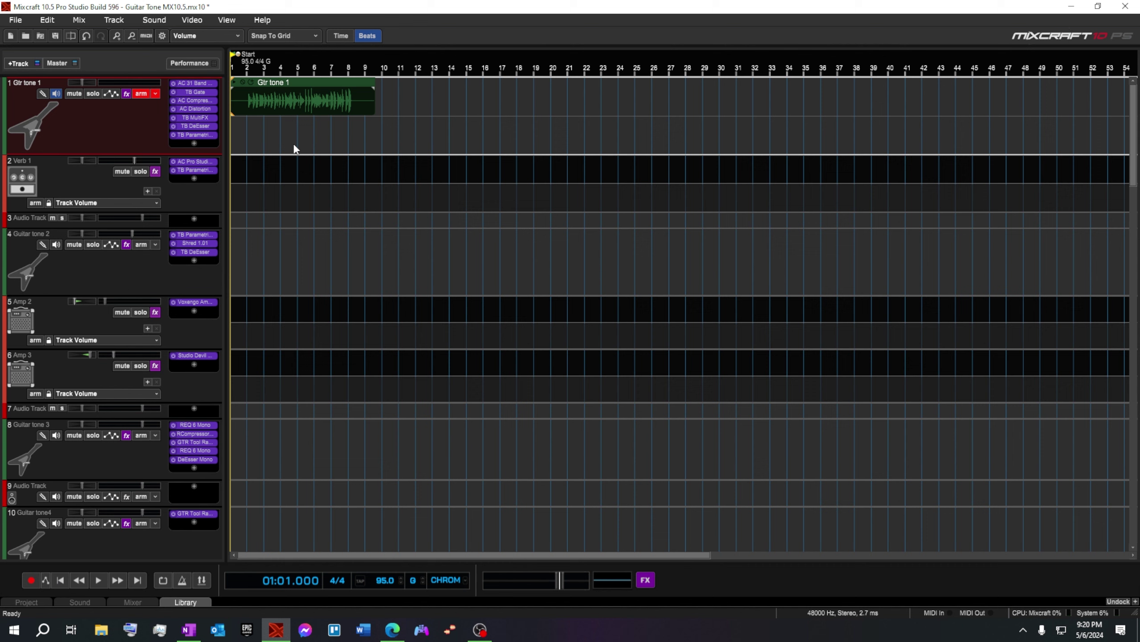
Step: Remove the empty lane below the recorded clip on the Gtr tone 1 track
right_click(294, 147)
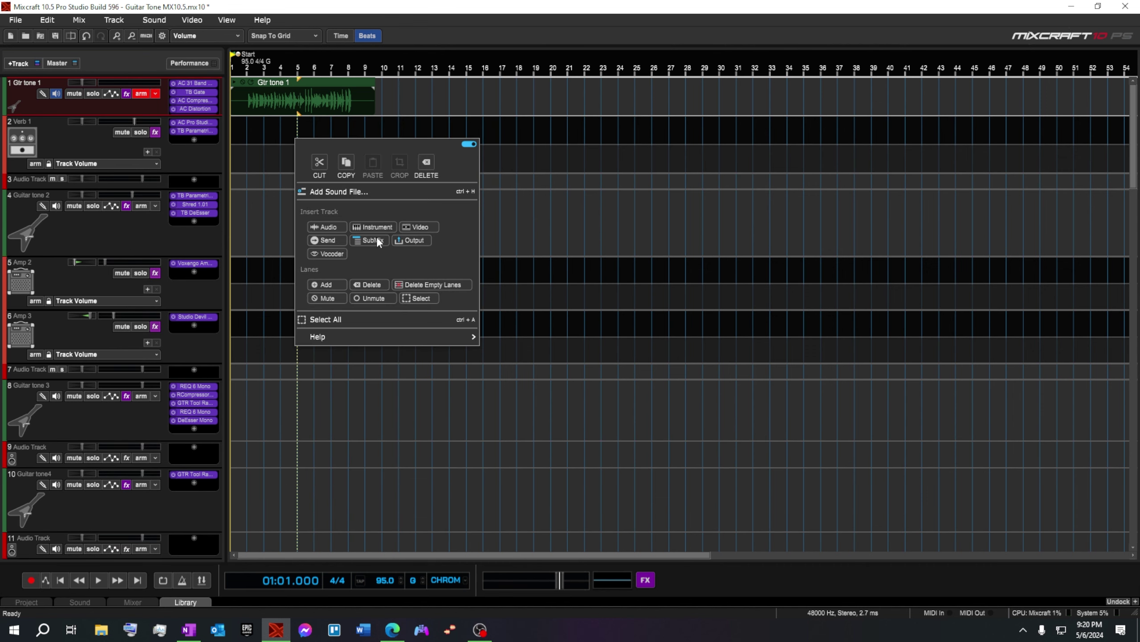
click(262, 285)
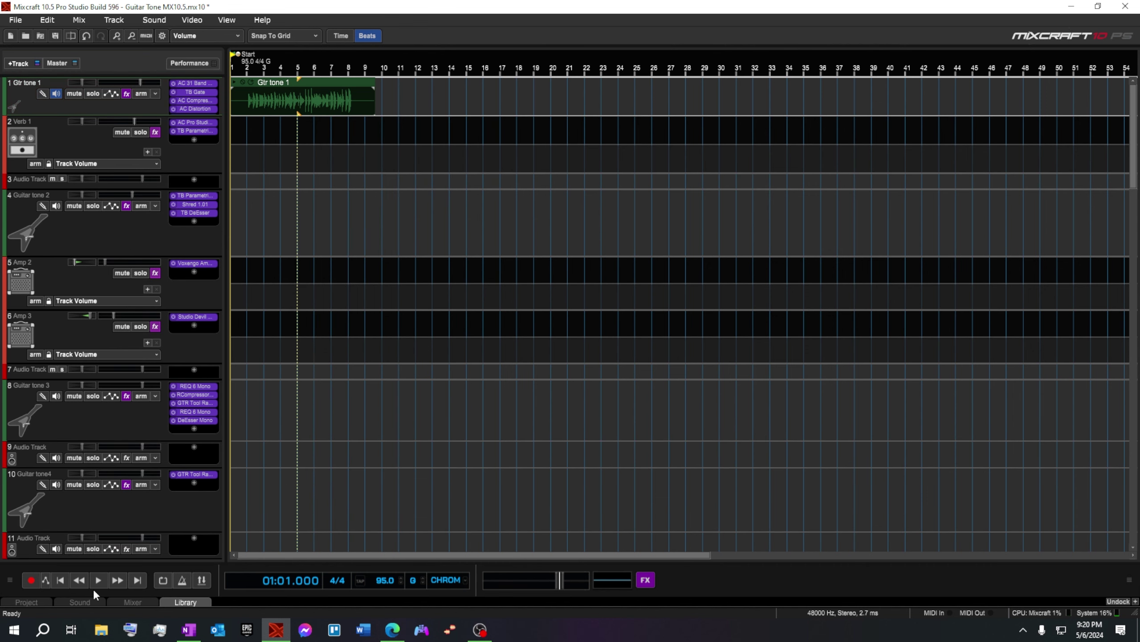
Step: Play back the Gtr tone 1 take, unmuting the Verb 1 track and lowering its volume during playback
key(space)
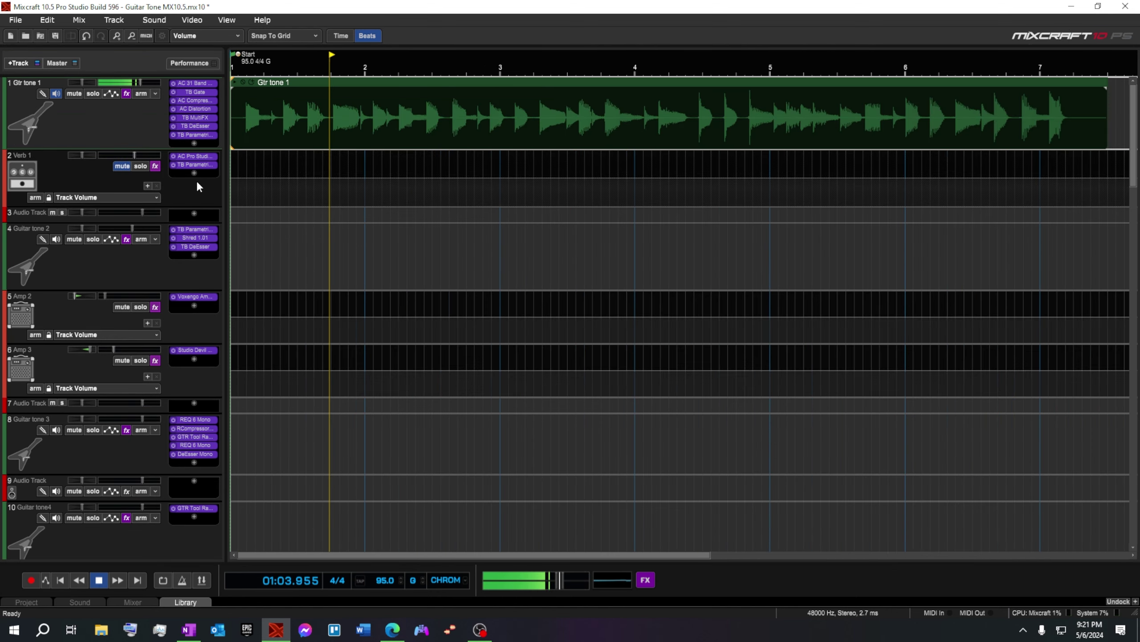
click(122, 166)
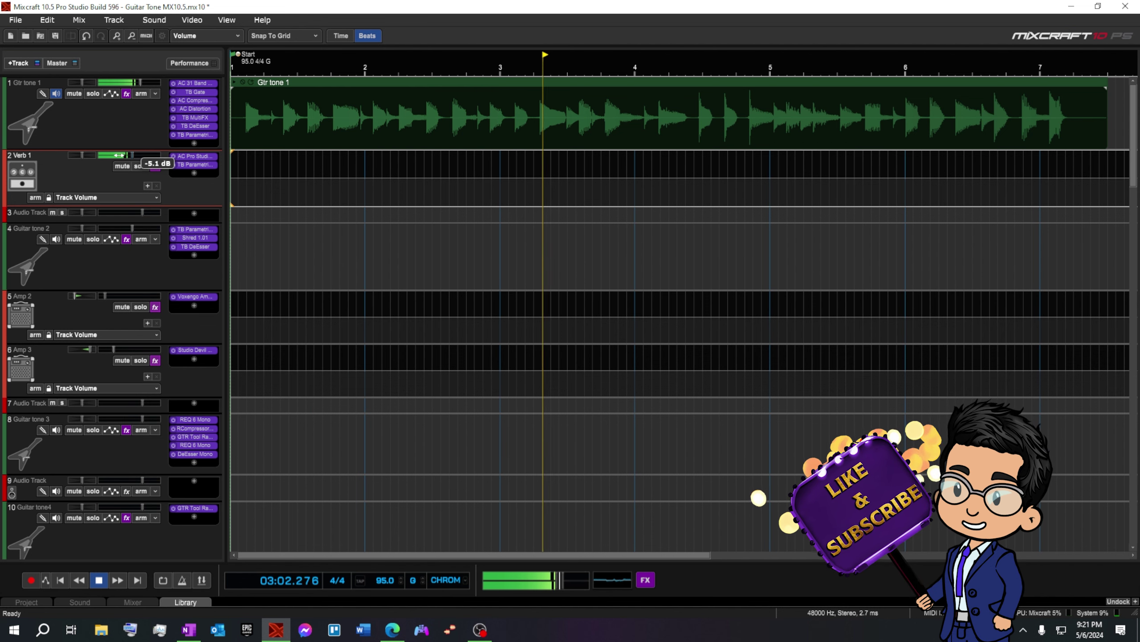
mouse_move(125, 164)
drag(127, 156, 131, 165)
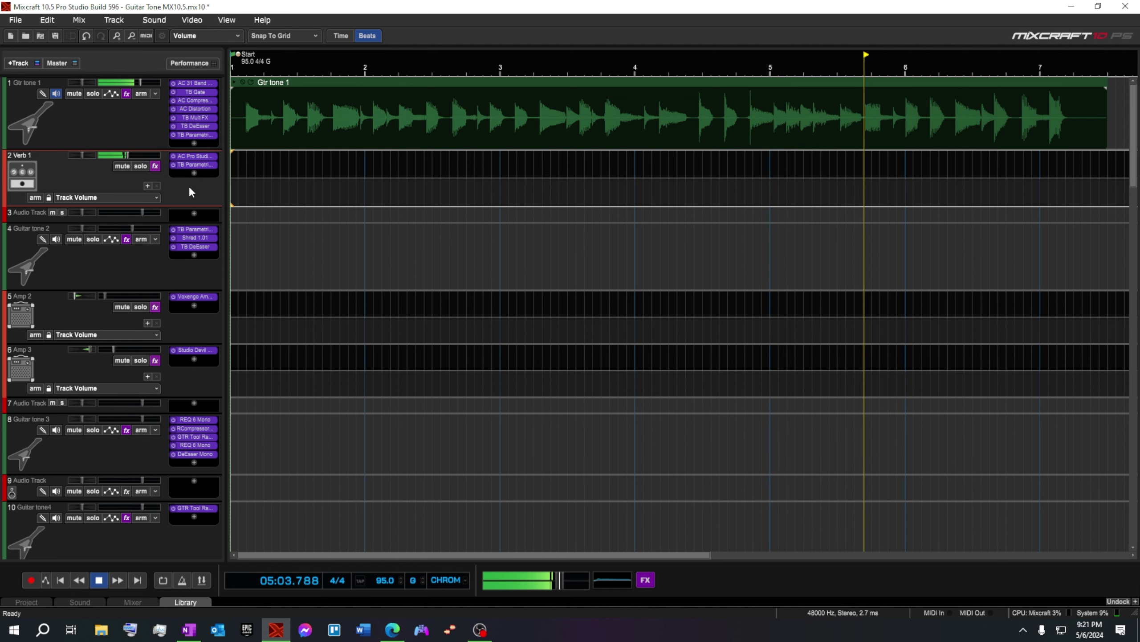
scroll(395, 230, down, 2)
scroll(396, 230, up, 1)
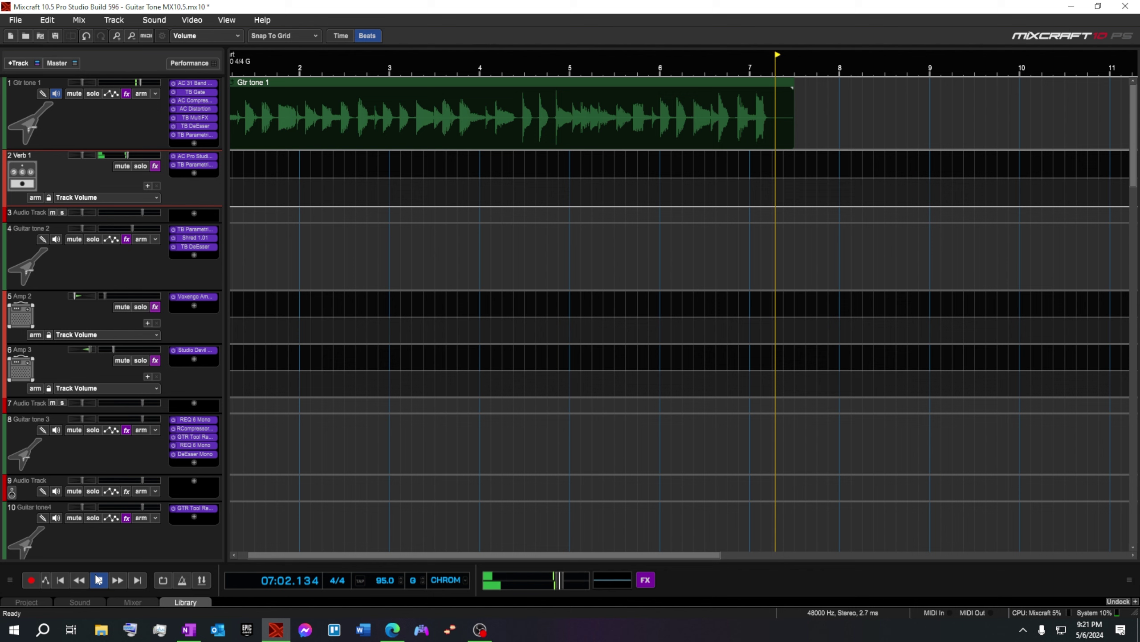
key(space)
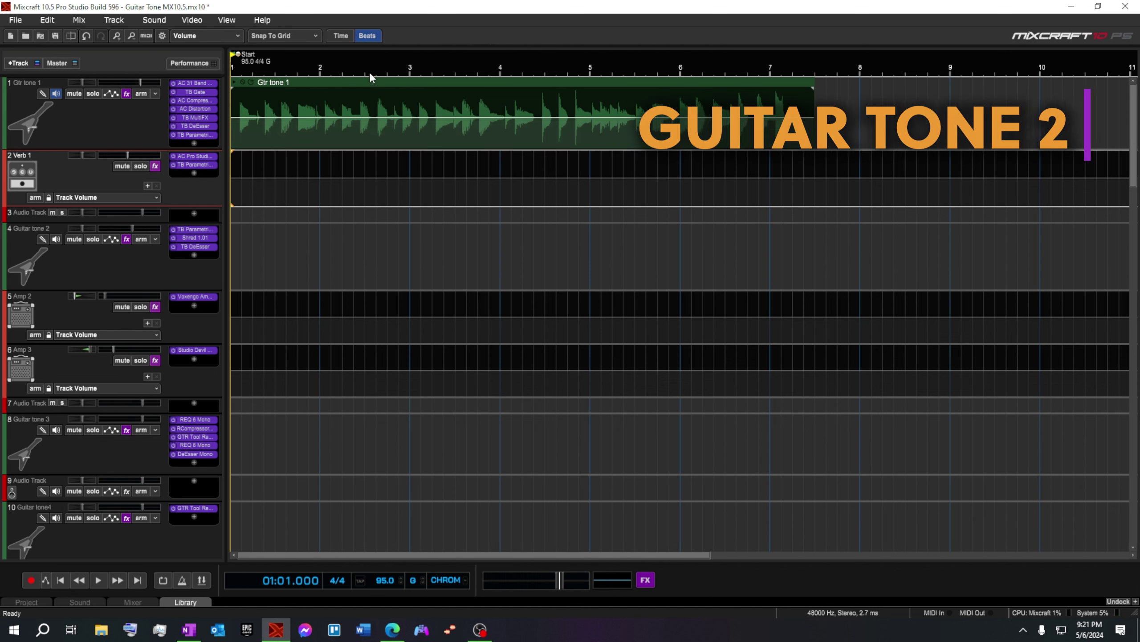
Step: Mute the Gtr tone 1 track and copy its recorded clip to the start of the Guitar tone 2 track
click(74, 93)
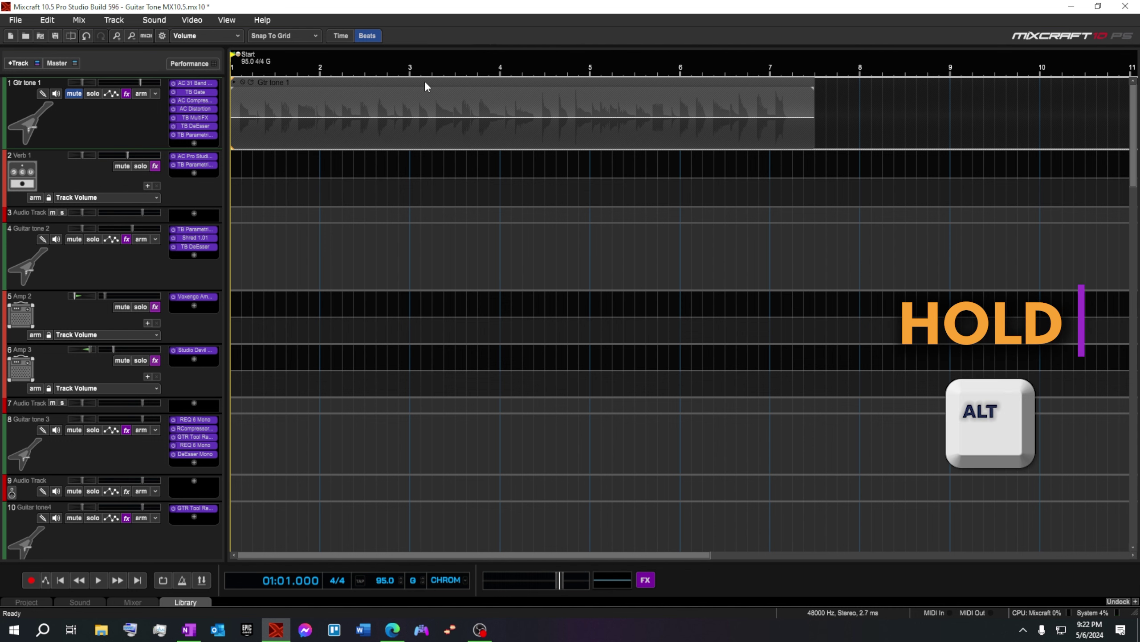
drag(425, 81, 400, 238)
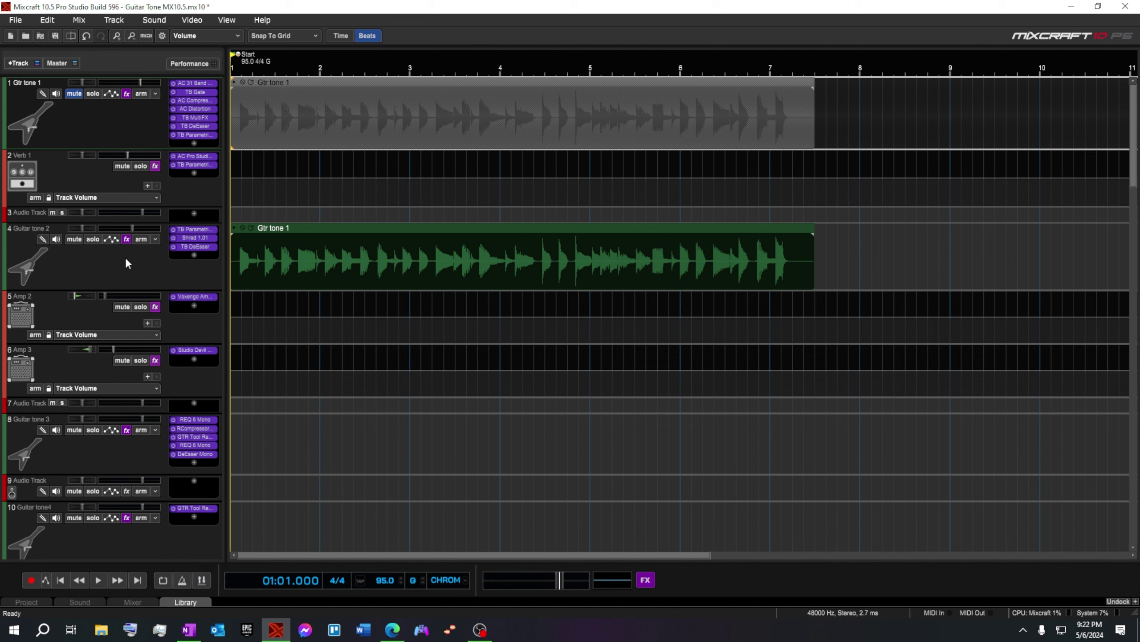
Step: Select the Guitar tone 2 track and briefly play back the copied clip
click(185, 272)
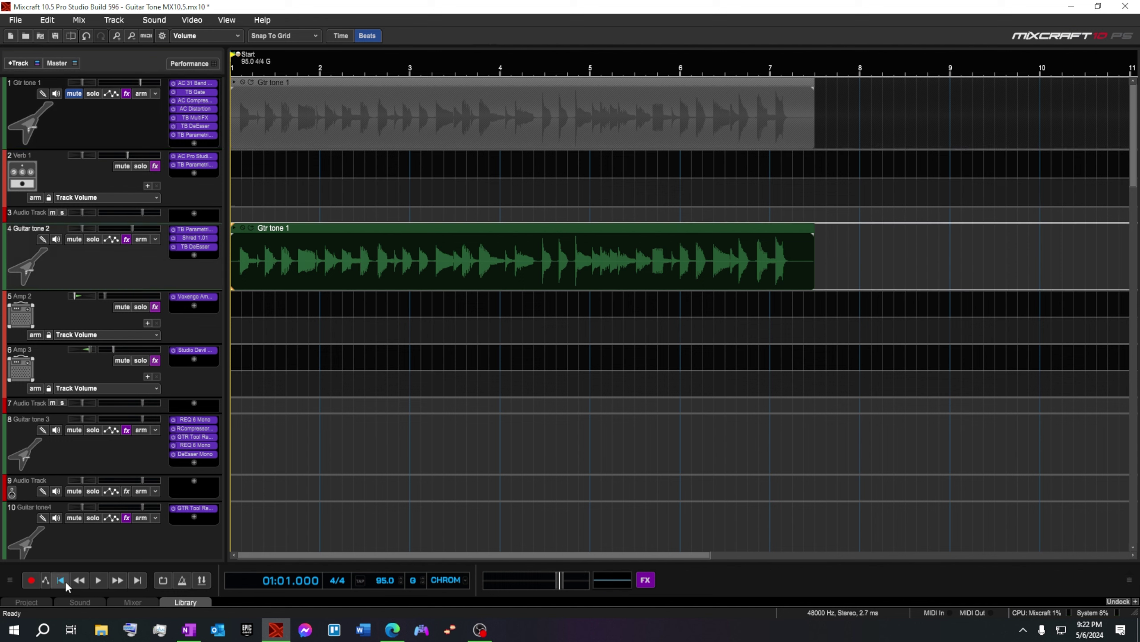
click(101, 582)
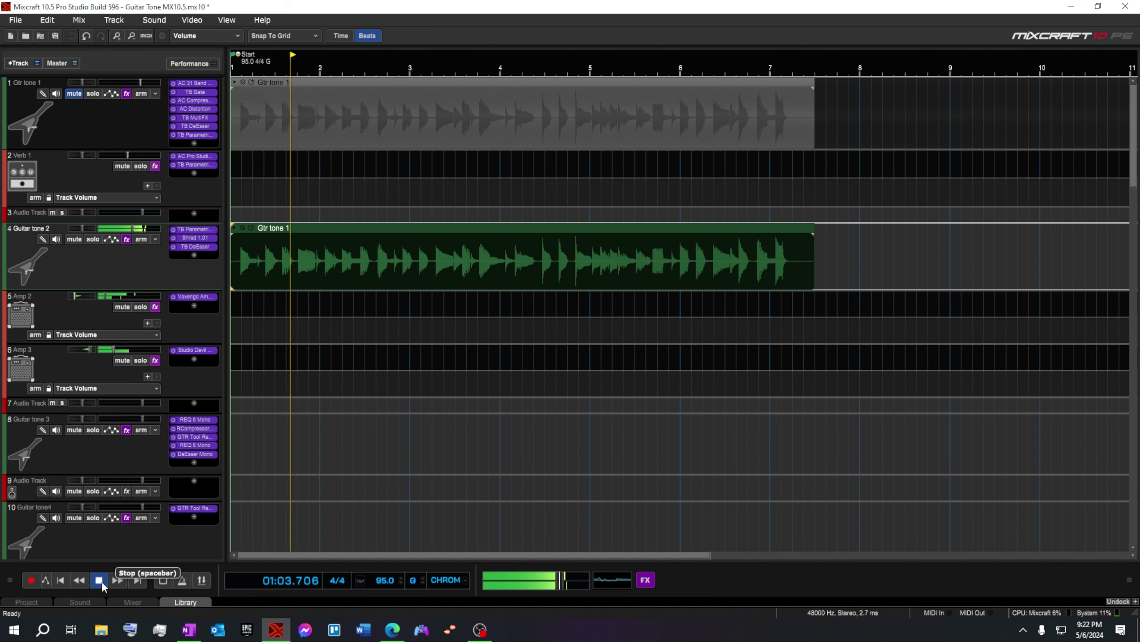
click(100, 581)
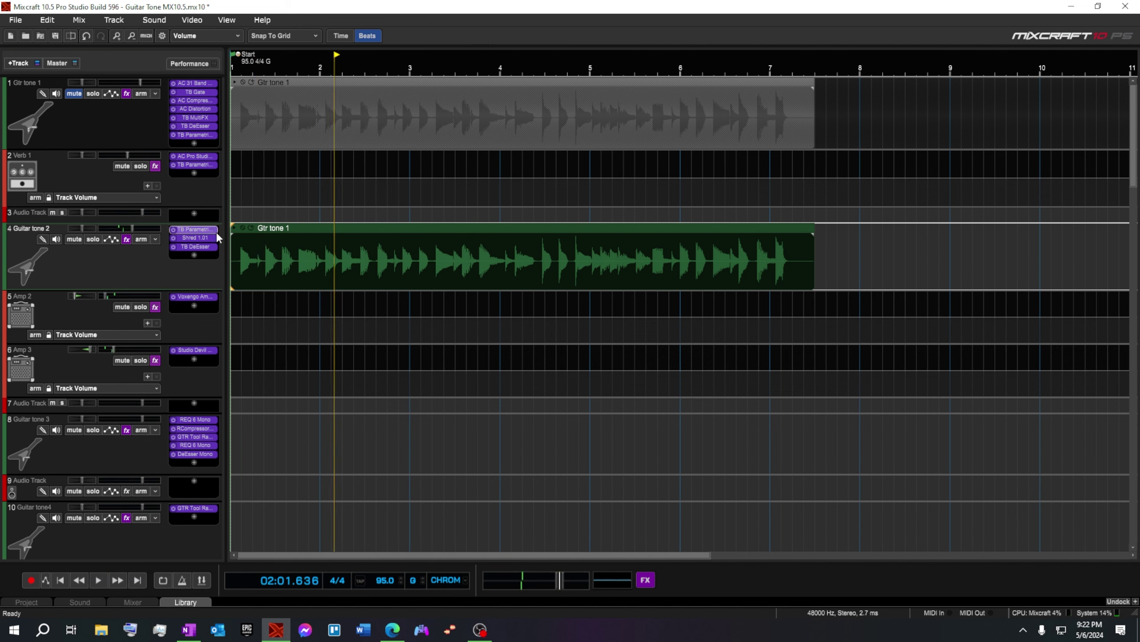
Step: View the Shred 1.01 and TB Parametric Equalizer settings on Guitar tone 2, and resume playback with only Shred open
click(200, 238)
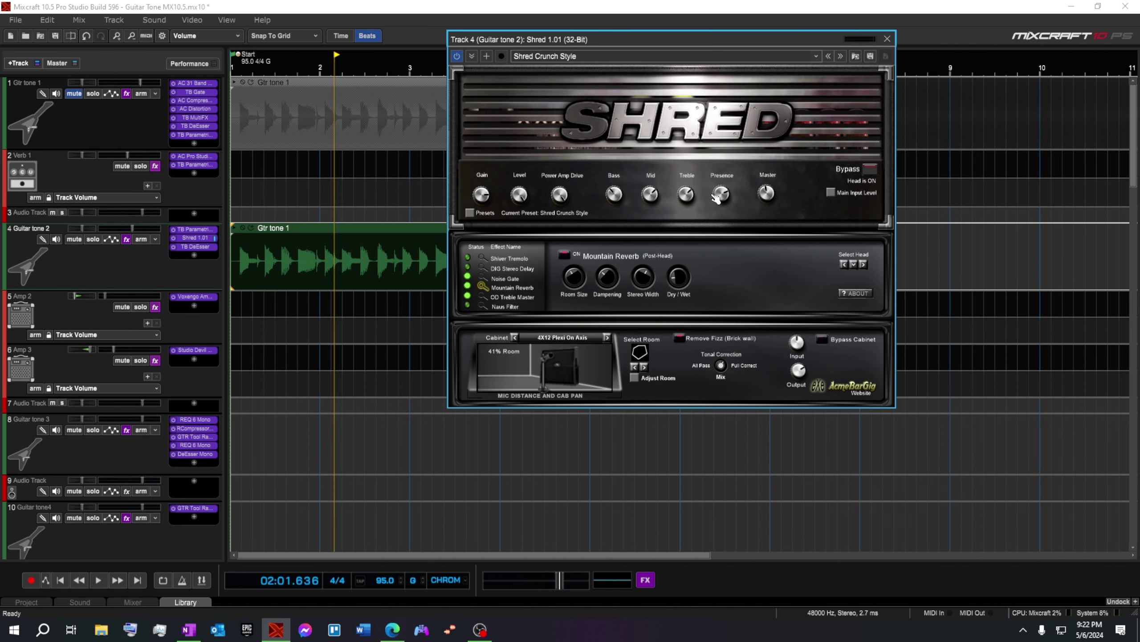
click(193, 247)
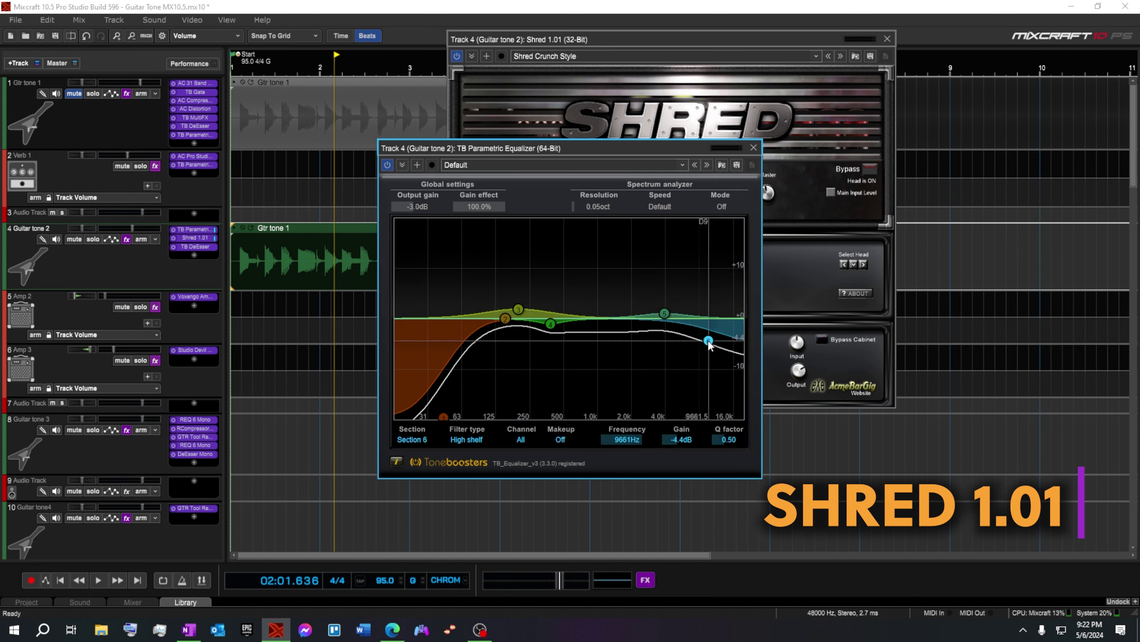
click(758, 145)
click(98, 580)
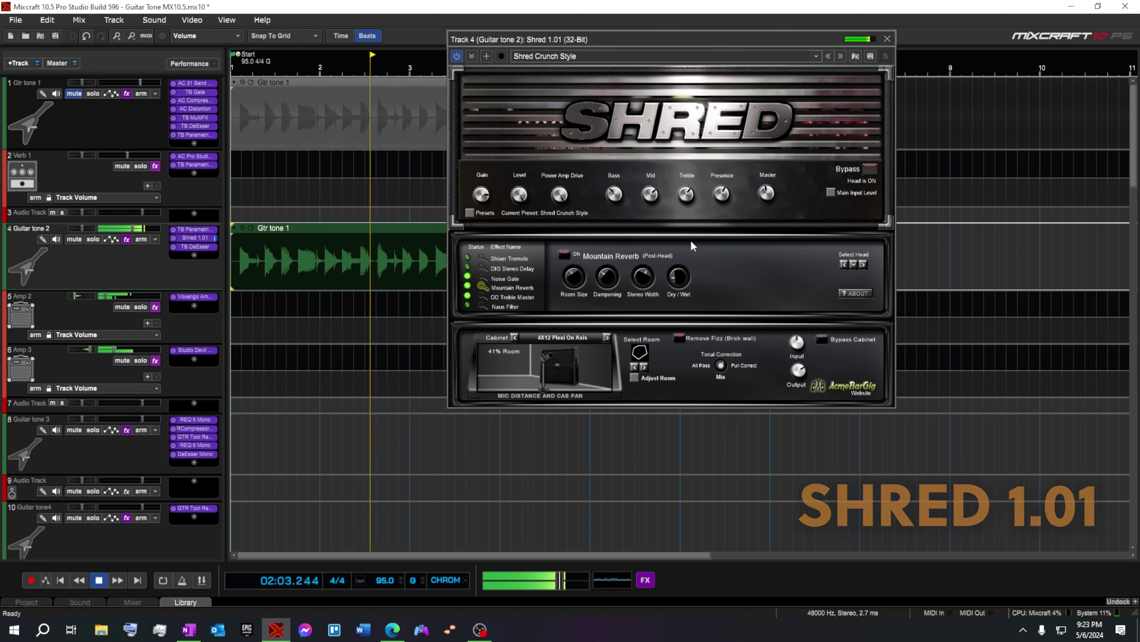
click(676, 188)
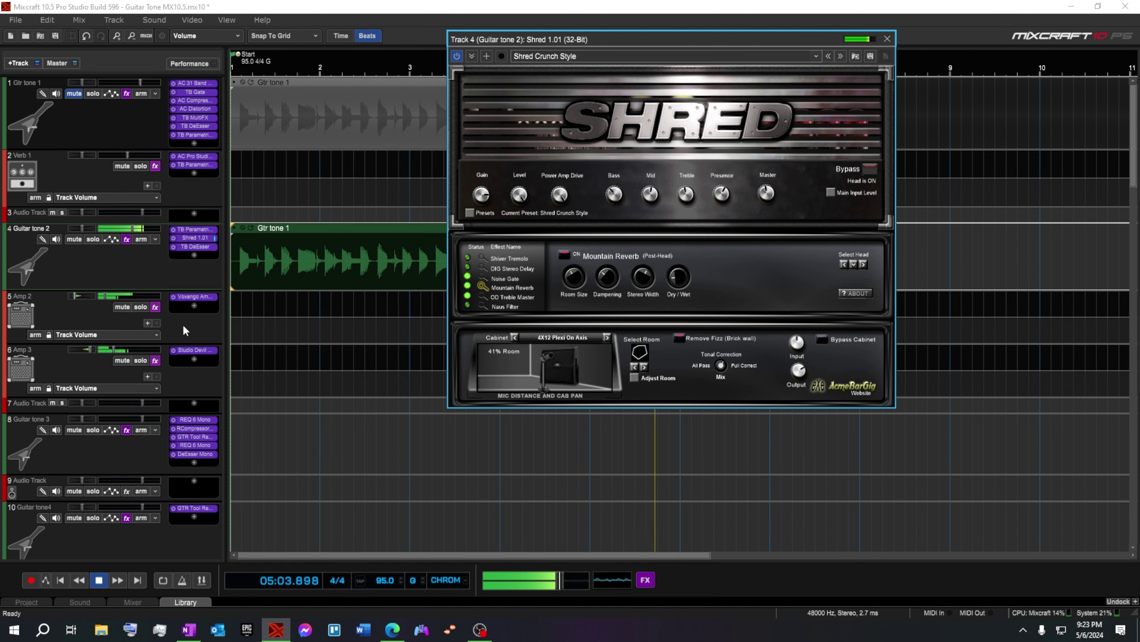
Step: Solo the Guitar tone 2 track and loop its clip, moving the Shred window clear of the tracks
click(93, 239)
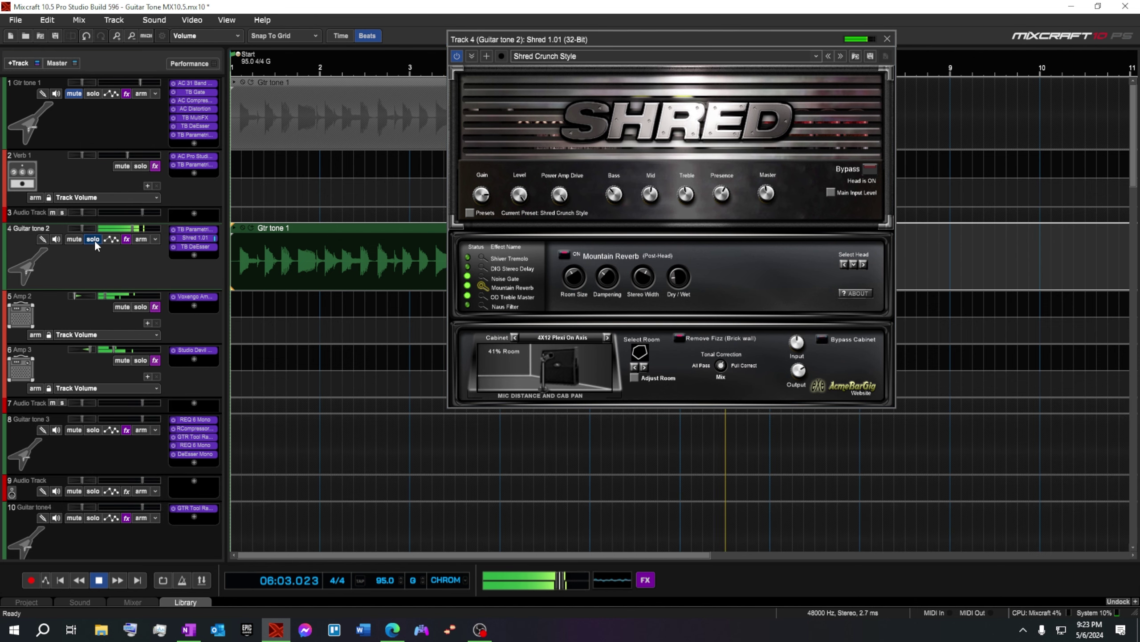
drag(800, 43, 962, 27)
key(l)
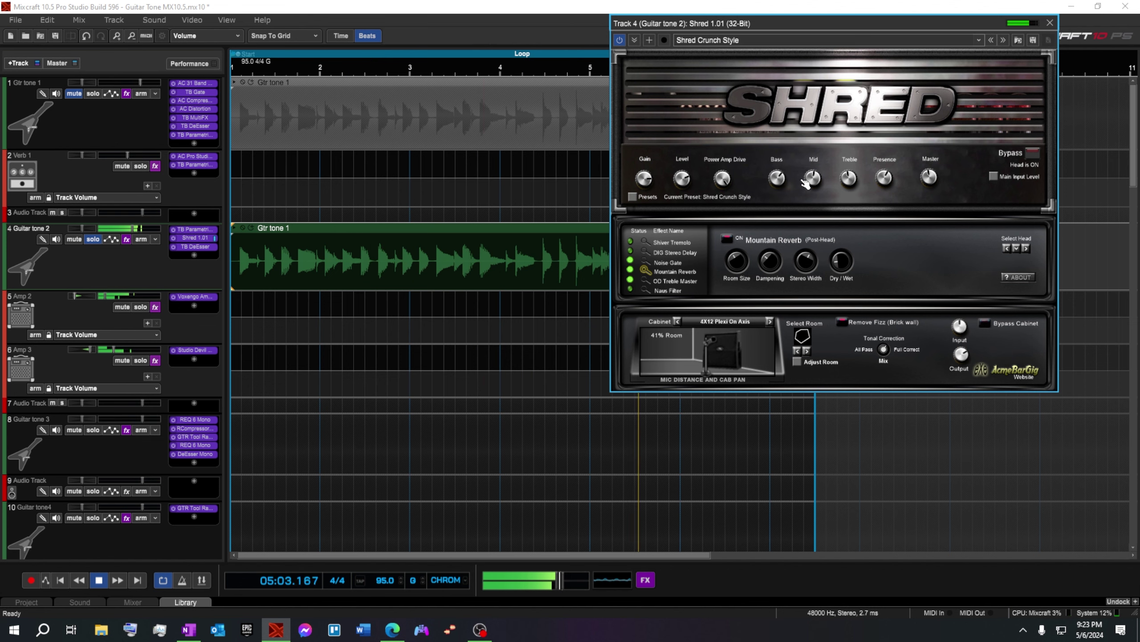
Step: Close the Shred window, solo the Amp 2 and Amp 3 tracks, and check their volume levels during playback
key(Escape)
click(135, 361)
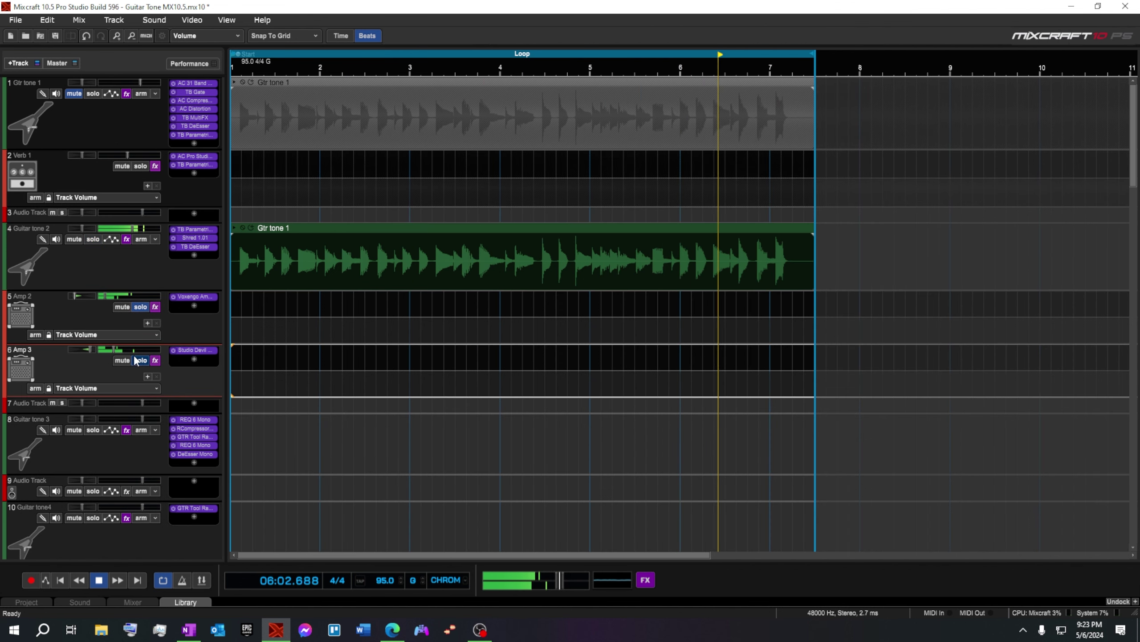
click(111, 295)
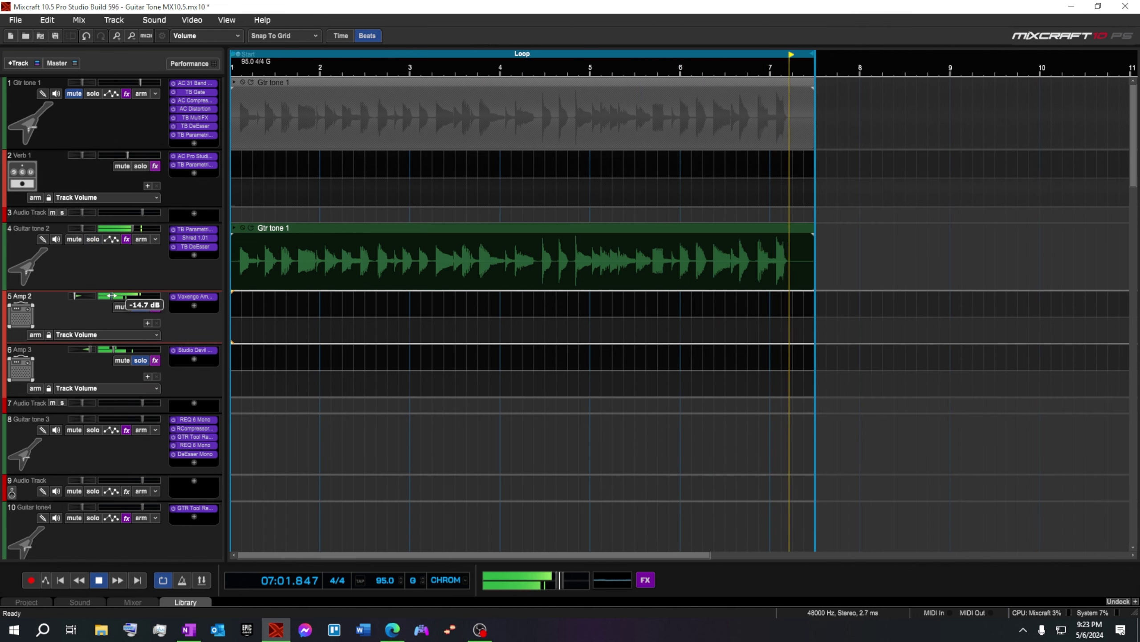
mouse_move(114, 347)
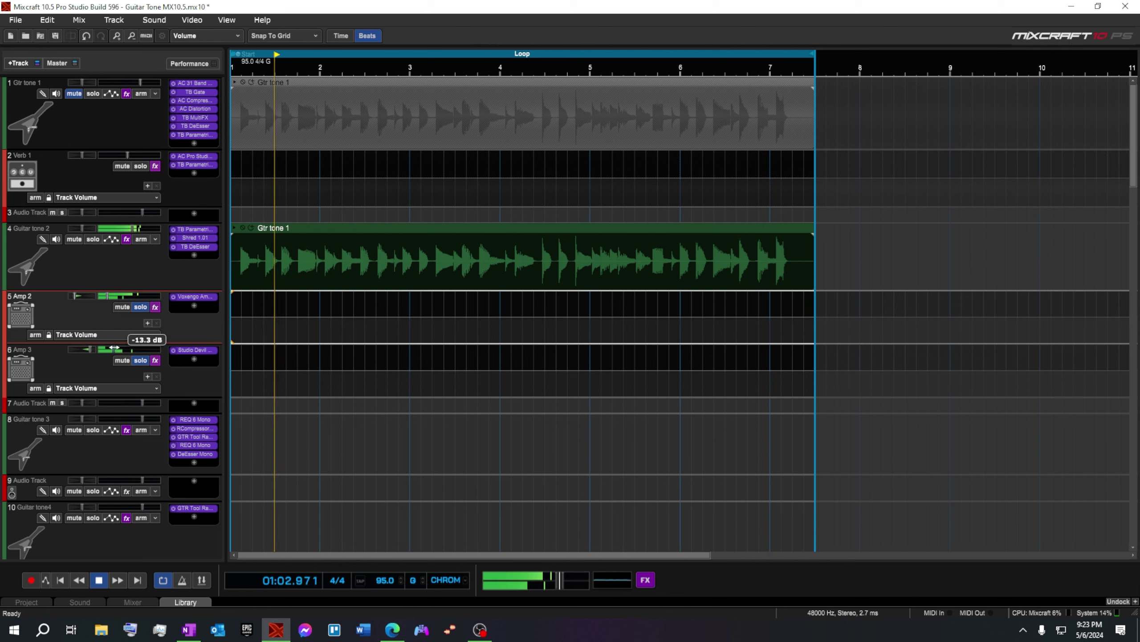
Step: In Amp 2's Voxengo Amp Simulator, set Lows to 4.0 dB, Mids 3.9 dB, Highs -4.3 dB, Tone 68.2% and Drive 39.7 dB
click(191, 297)
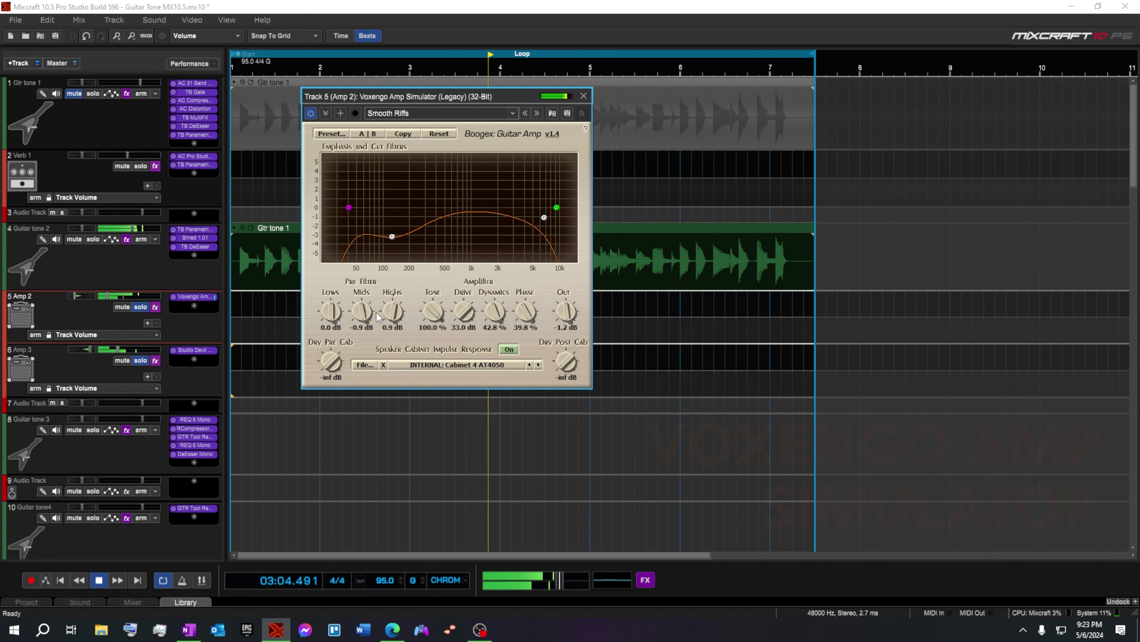
drag(327, 313, 342, 333)
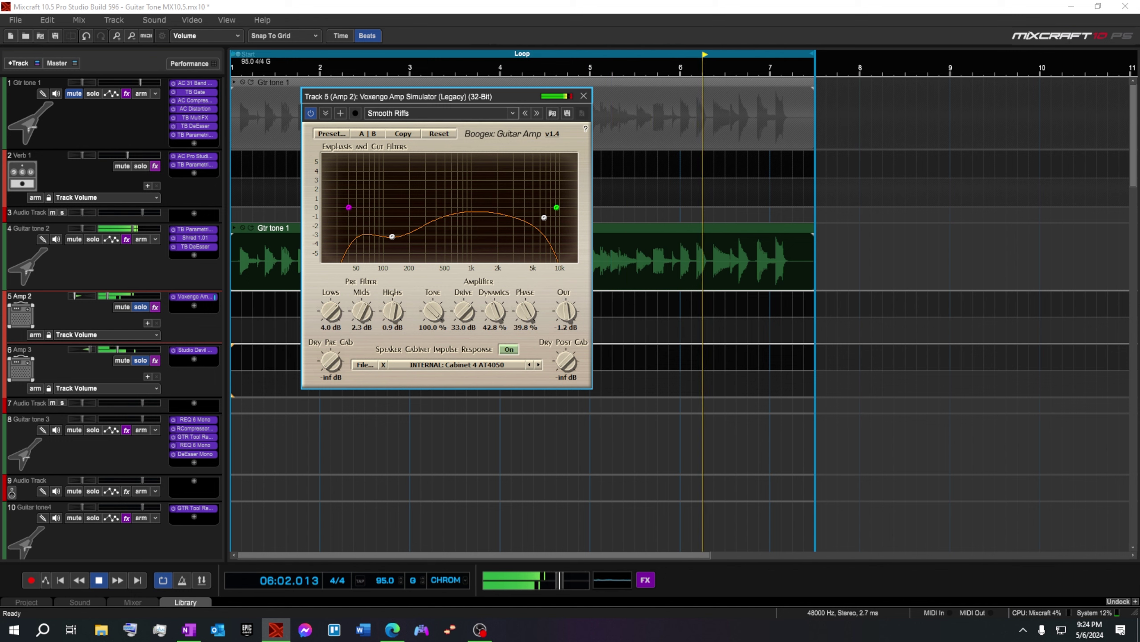
drag(361, 311, 389, 332)
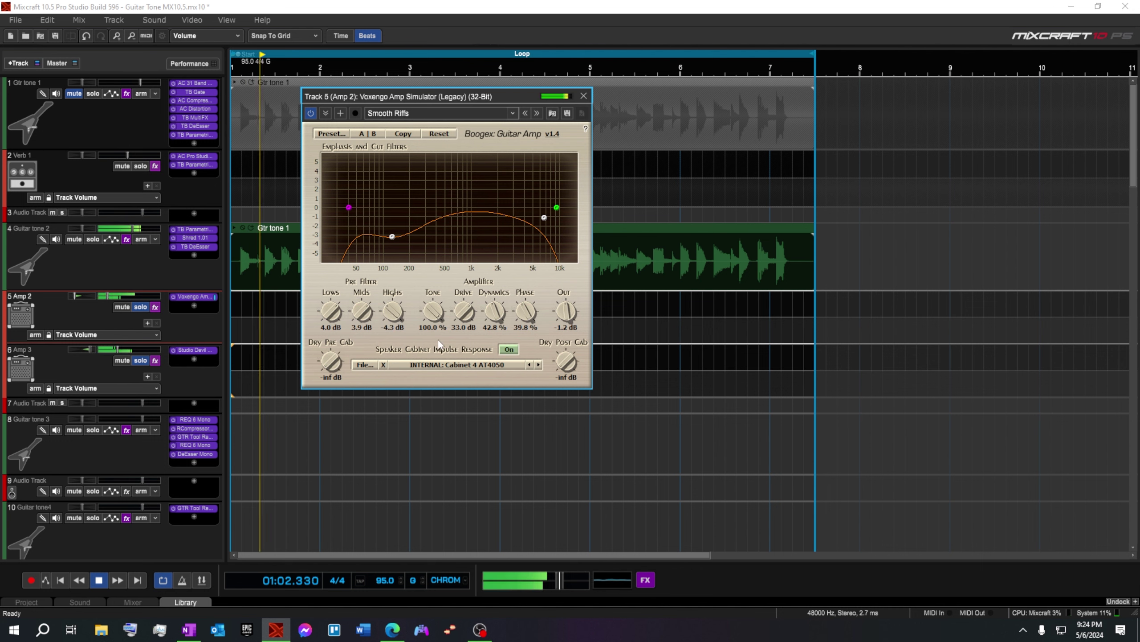
drag(433, 311, 464, 304)
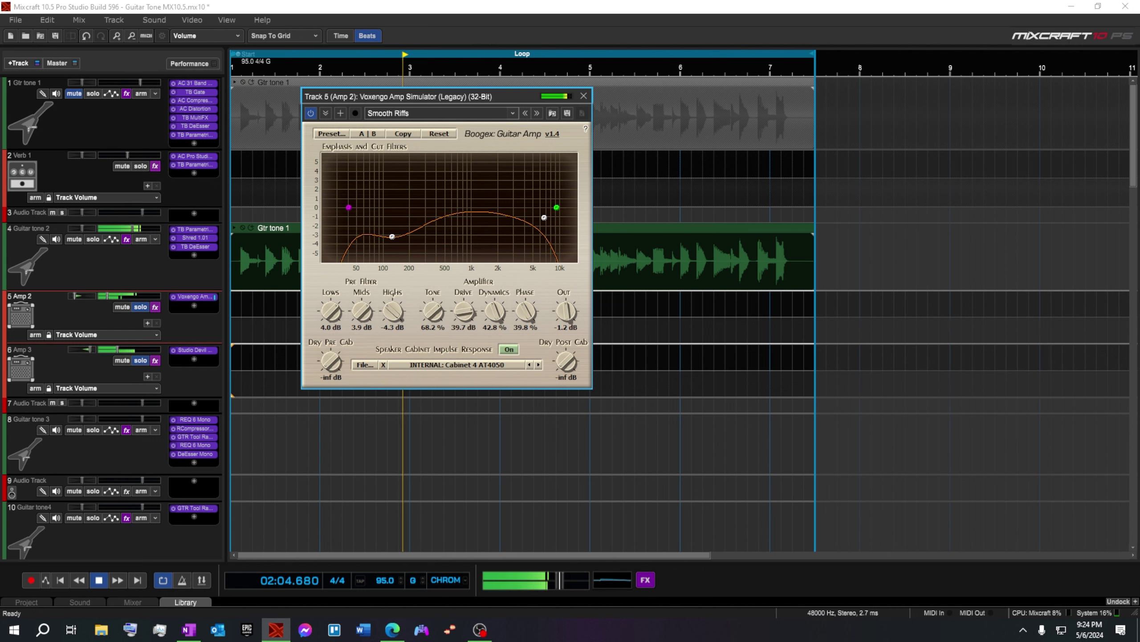
click(584, 95)
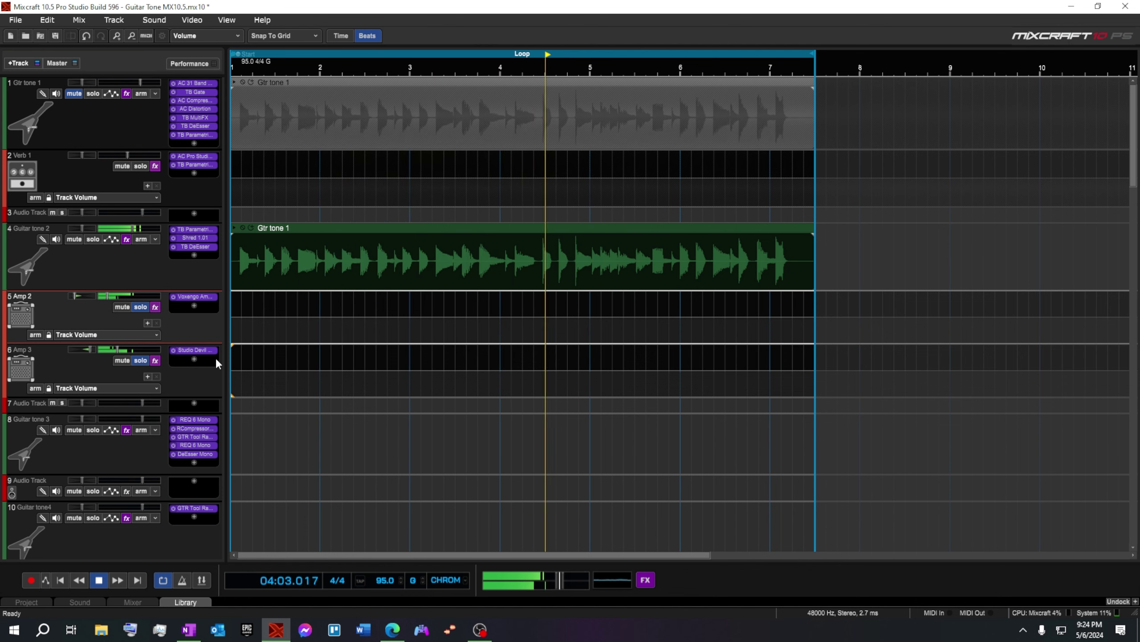
Step: View the Studio Devil VBA settings on Amp 3 during playback and close its window
click(194, 350)
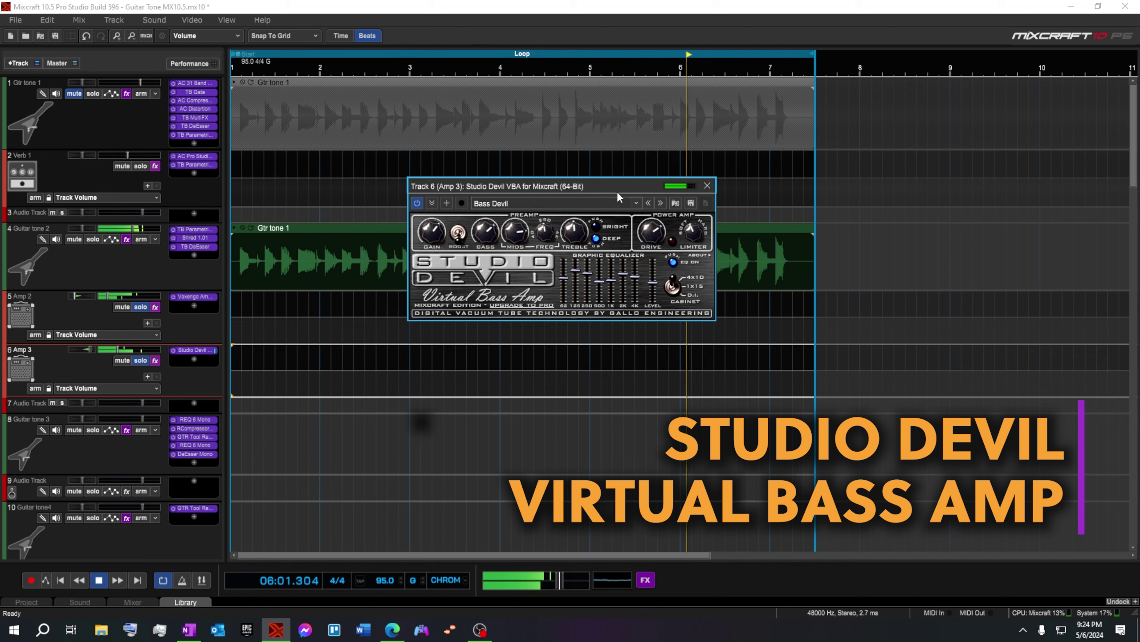
click(707, 186)
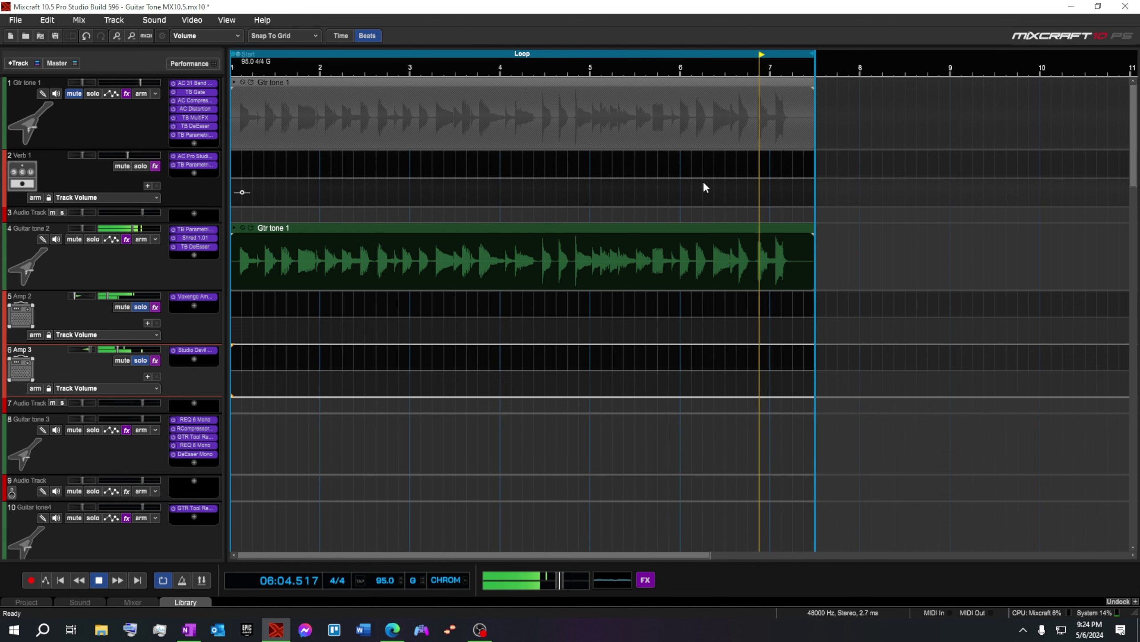
Step: Stop playback and turn off solo on Guitar tone 2, Amp 2 and Amp 3, leaving Guitar tone 2 selected
click(93, 239)
key(space)
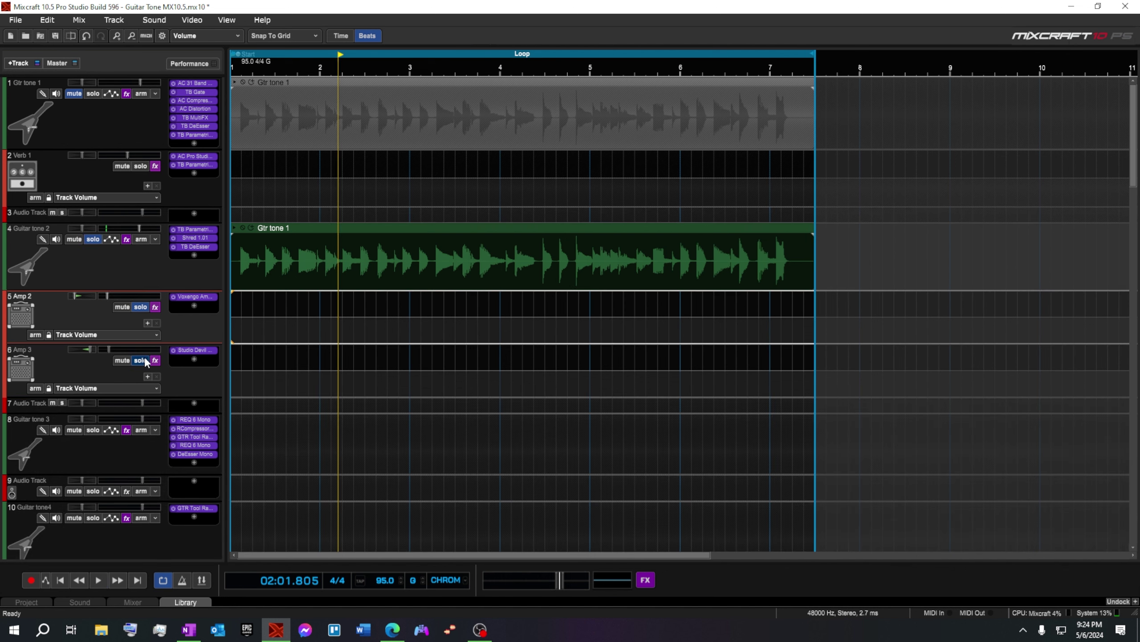
click(146, 361)
click(141, 310)
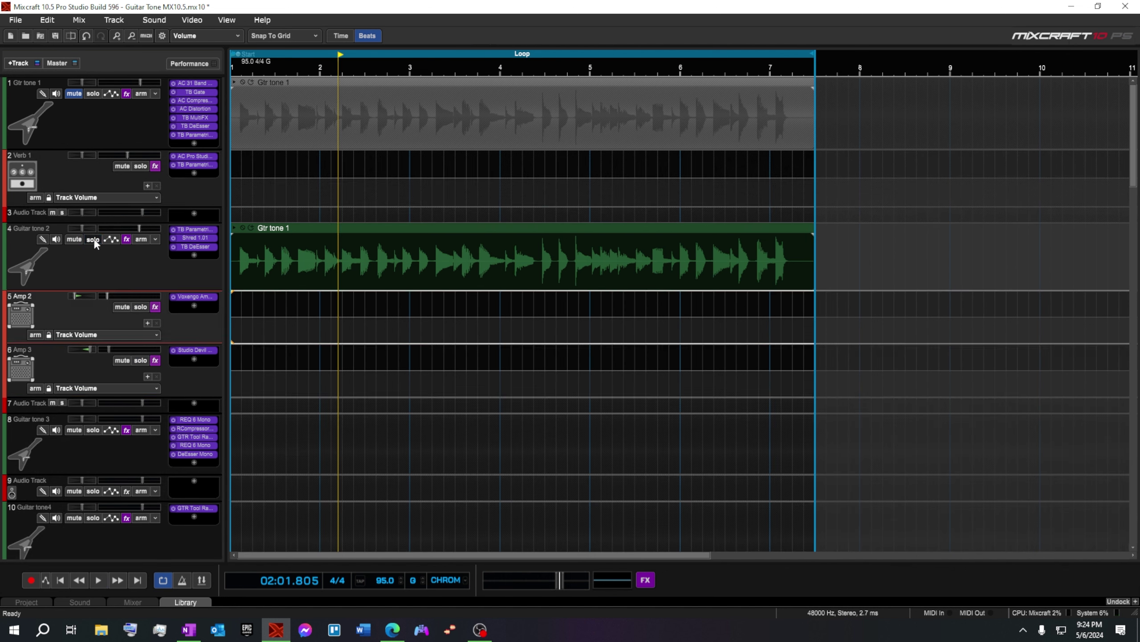
click(155, 265)
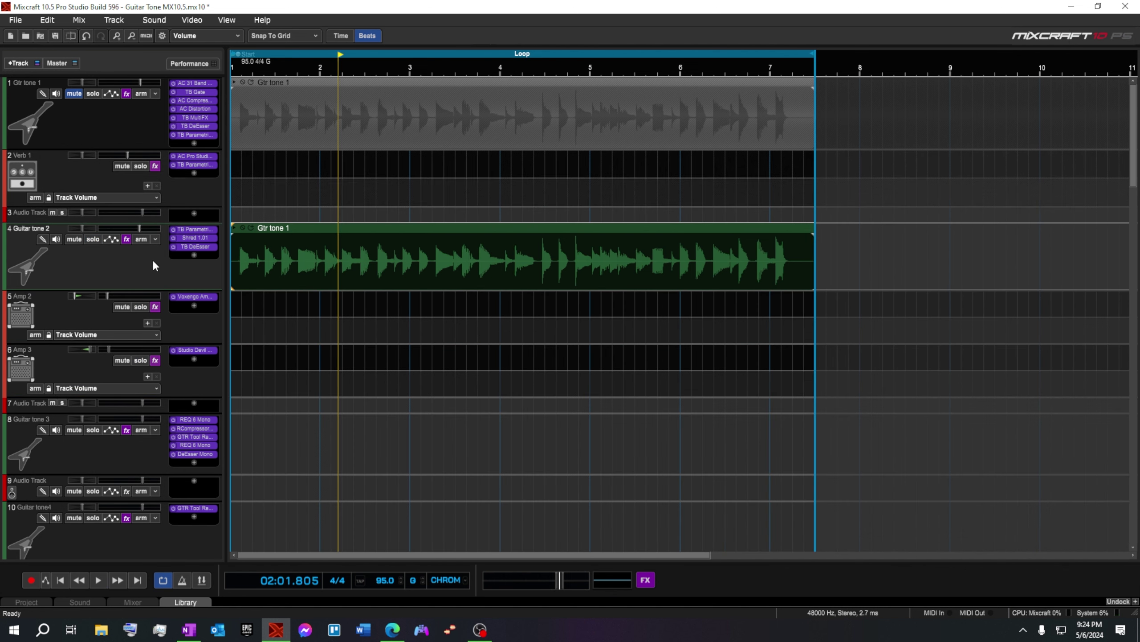
Step: View the TB Parametric Equalizer, Shred 1.01 and TB DeEsser settings on Guitar tone 2 and close their windows
click(195, 230)
click(197, 237)
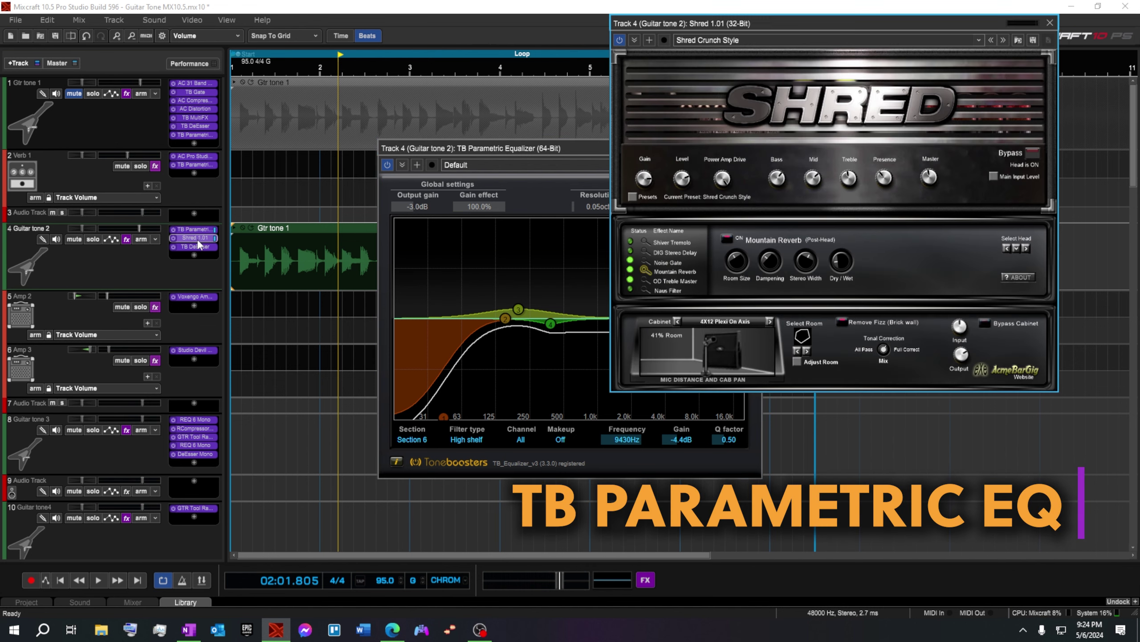
click(196, 246)
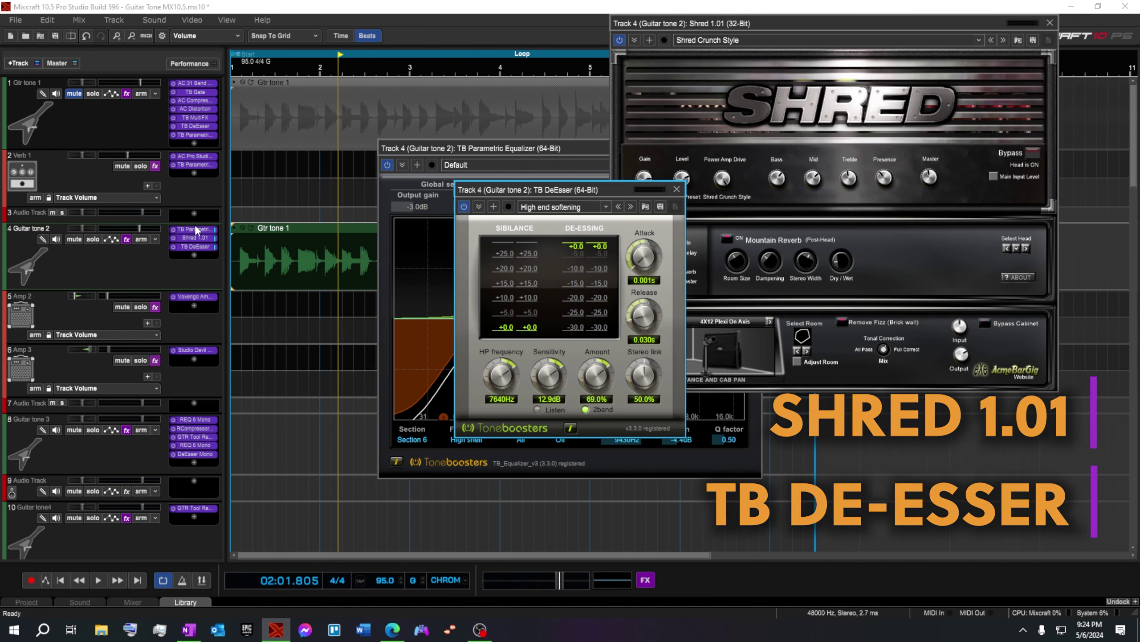
click(677, 189)
click(1050, 23)
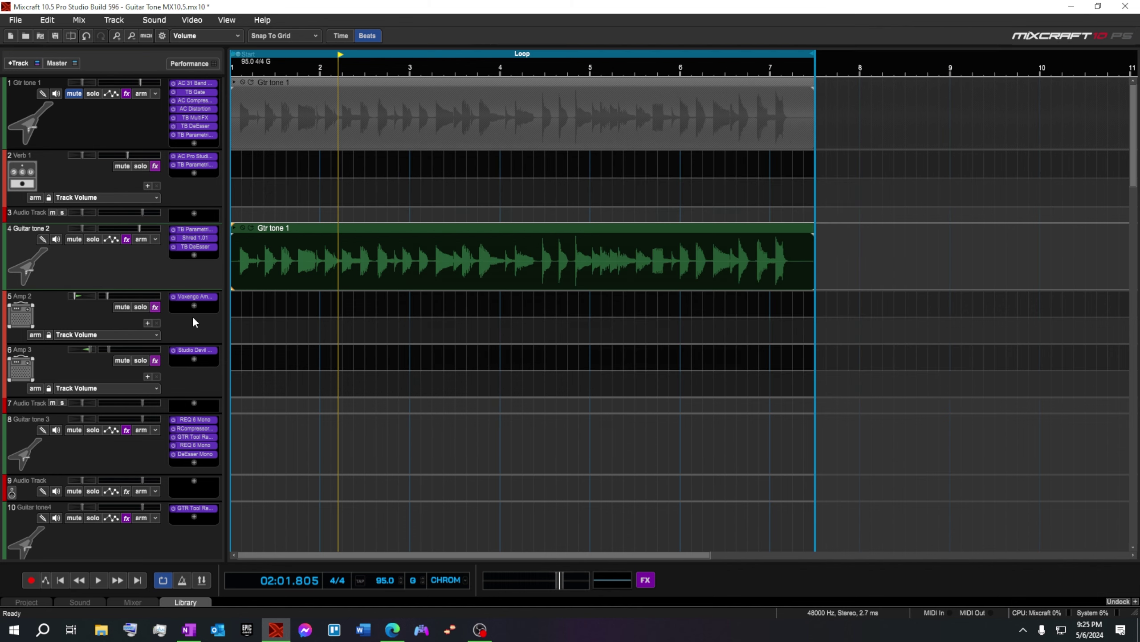
Step: View the Voxengo Amp Simulator on Amp 2 and the Studio Devil VBA on Amp 3, closing each window
click(198, 298)
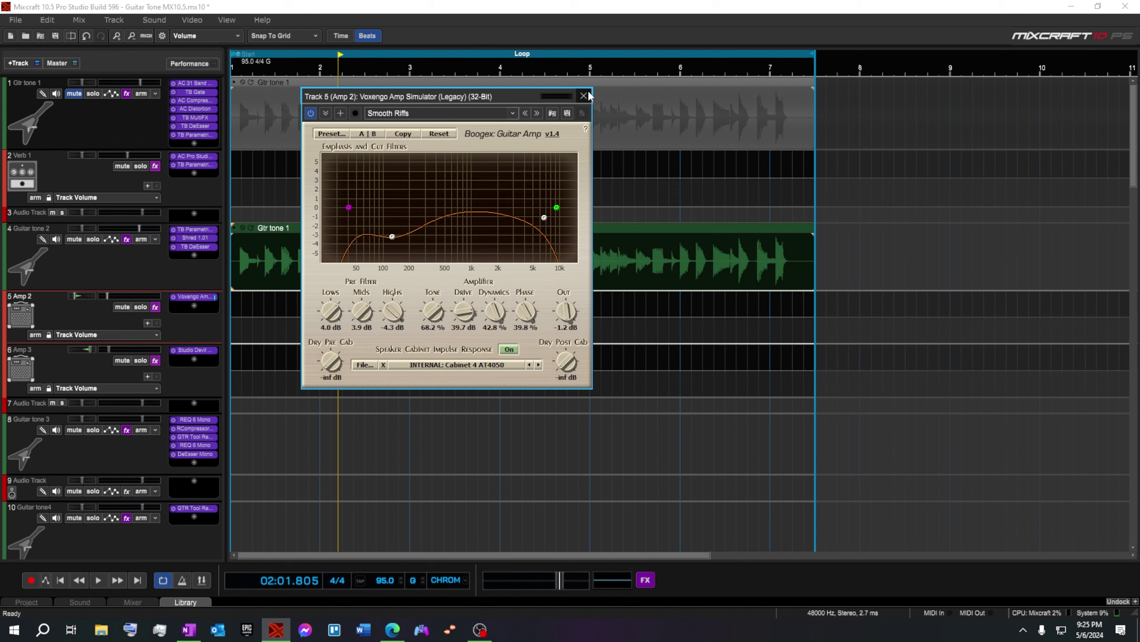
click(208, 354)
drag(634, 184, 633, 162)
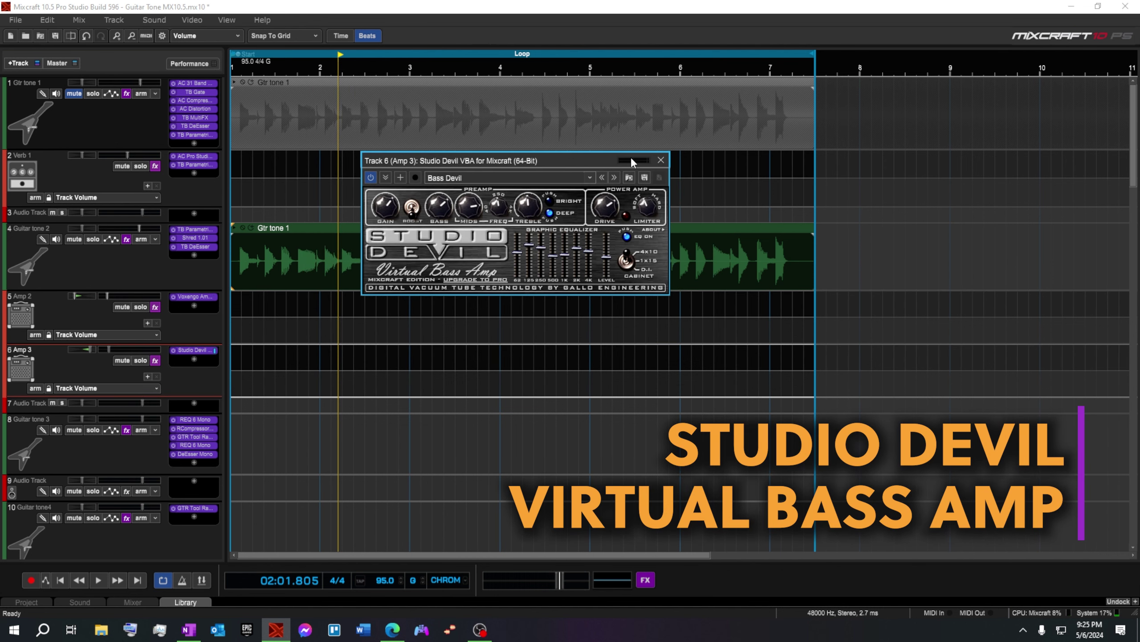
click(661, 161)
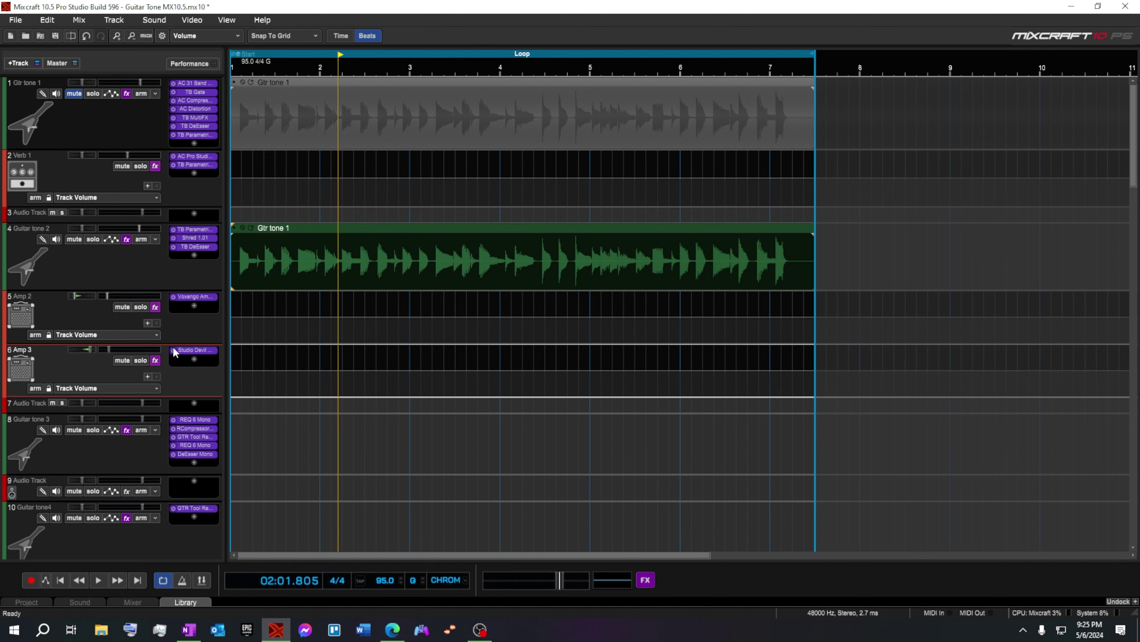
Step: Mute Guitar tone 2, Amp 2 and Amp 3, and copy the recorded clip to the start of the Guitar tone 3 track
click(74, 239)
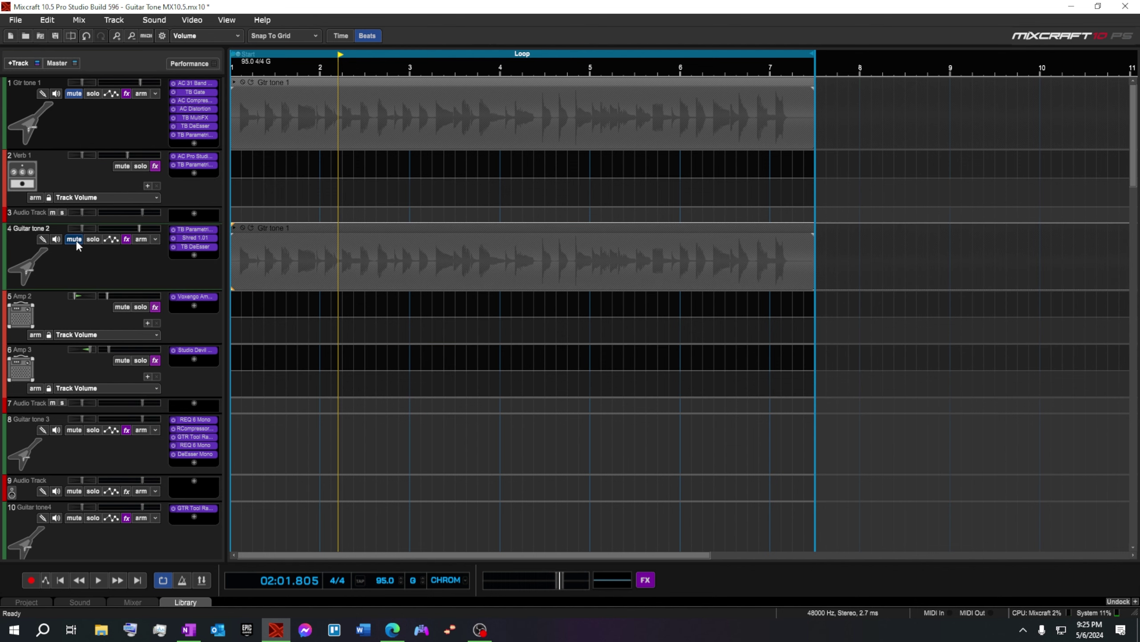
click(121, 359)
scroll(117, 309, down, 3)
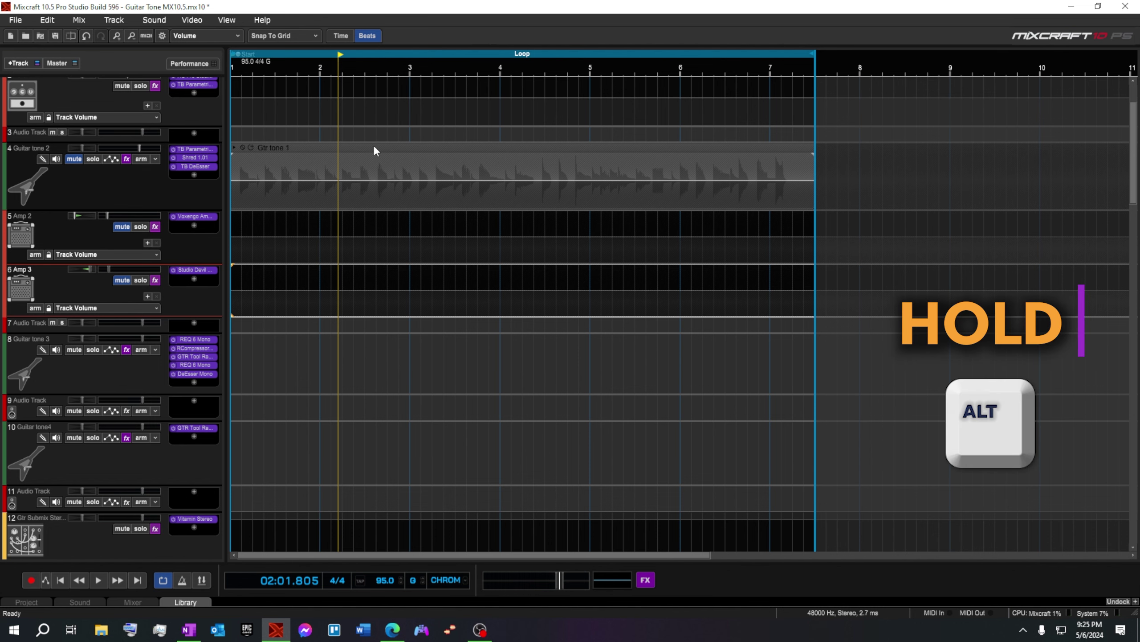
drag(376, 151, 337, 343)
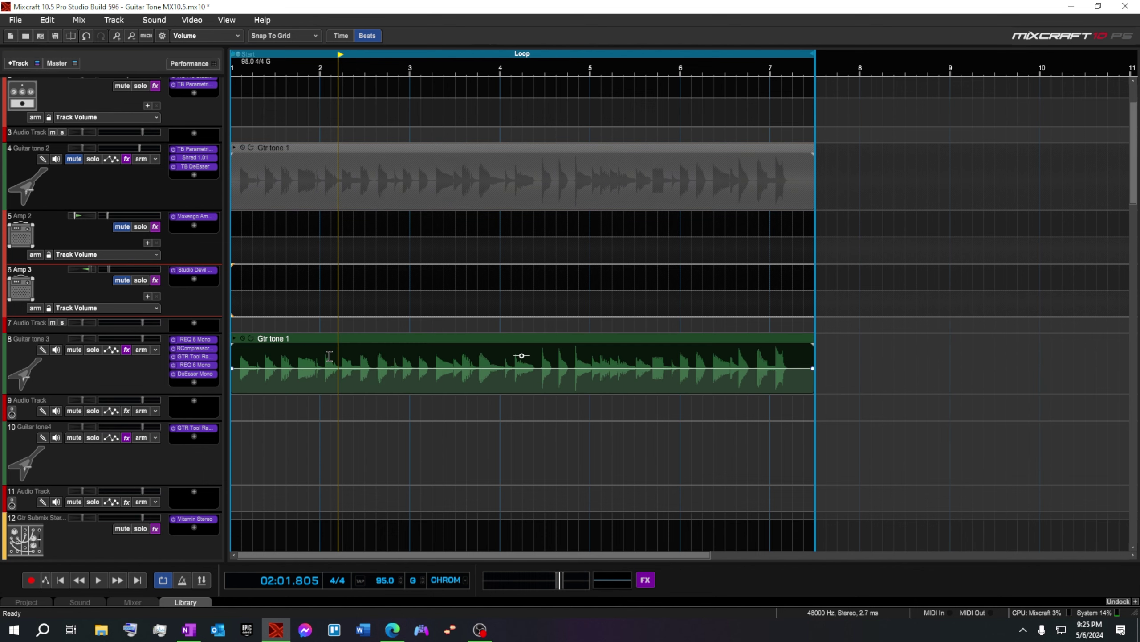
Step: Open all five effects on Guitar tone 3: both REQ 6 Mono equalizers, RCompressor, GTR Tool Rack and DeEsser
scroll(190, 215, down, 3)
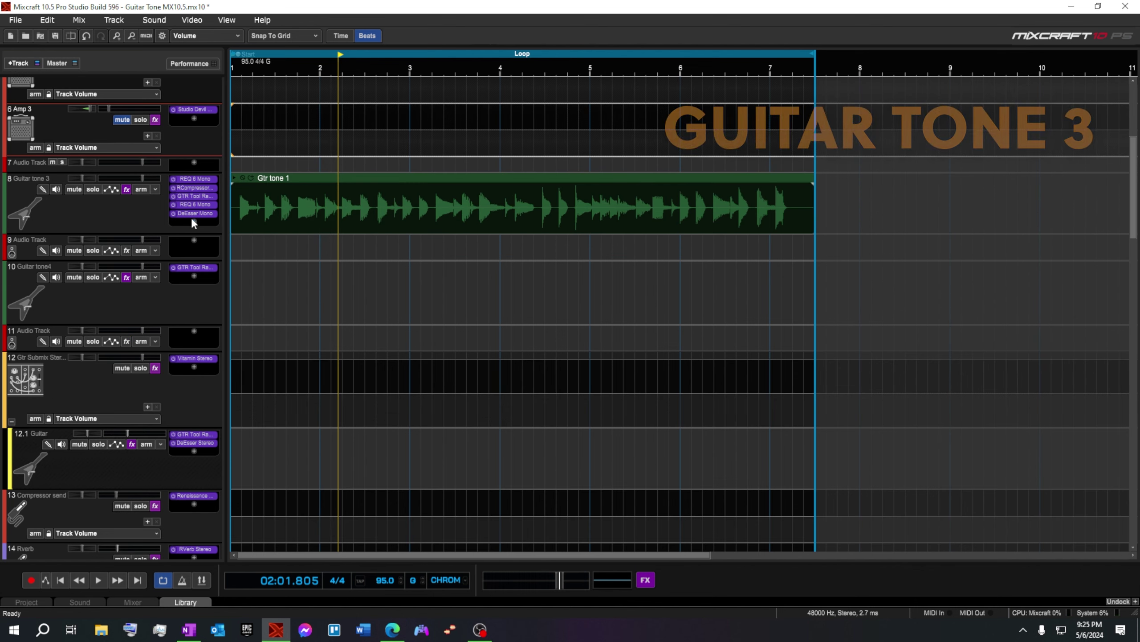
click(206, 180)
click(206, 188)
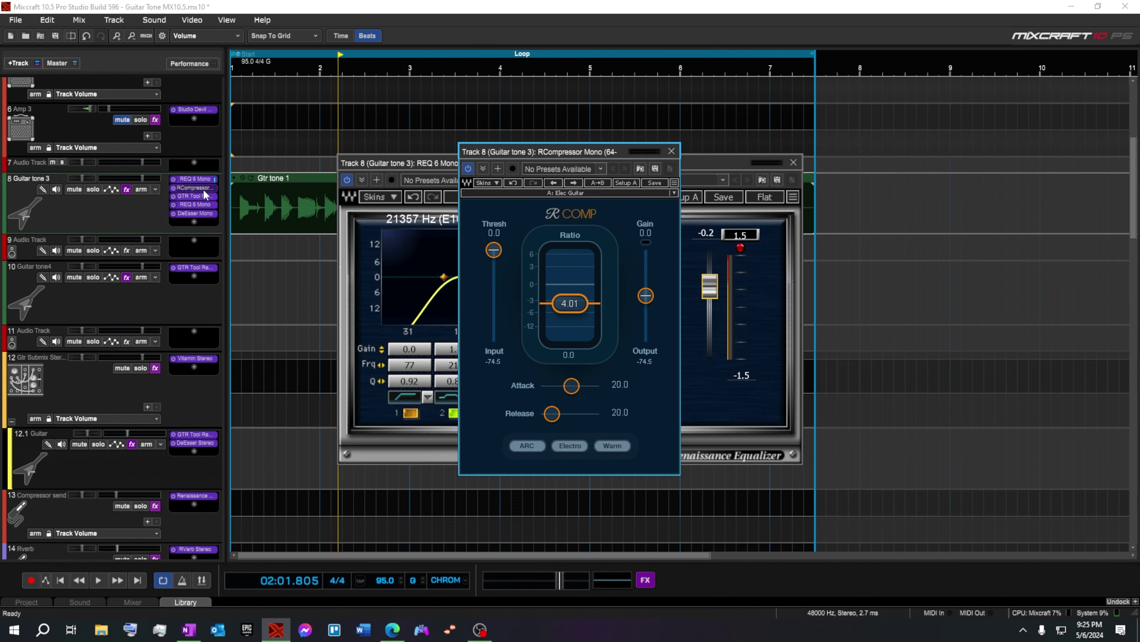
click(207, 196)
click(206, 204)
click(207, 213)
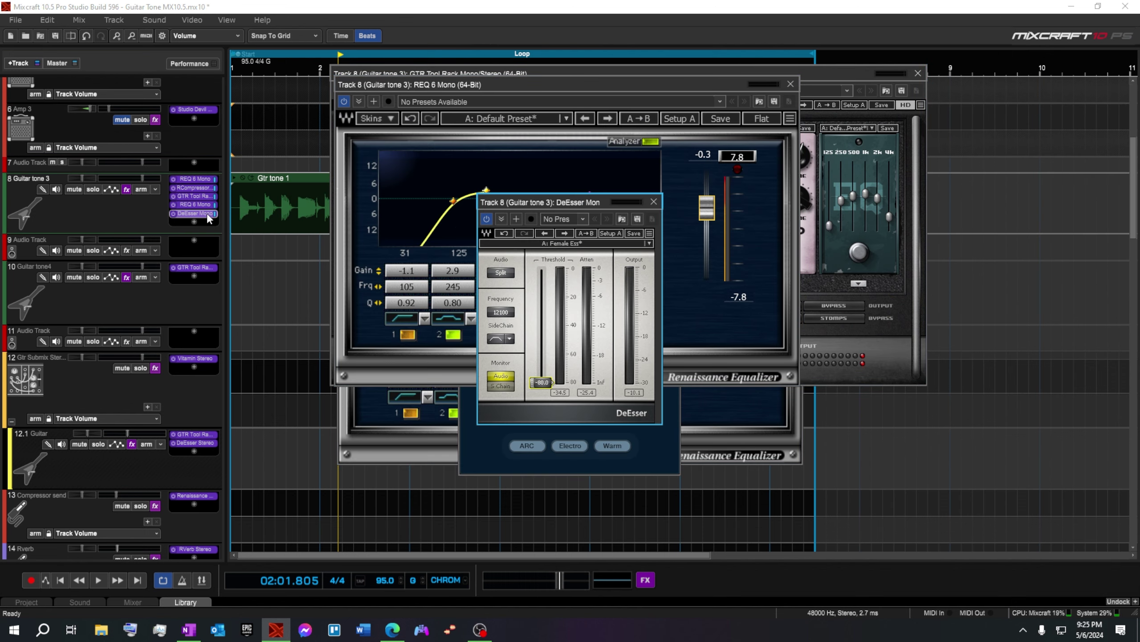
Step: Clear the DeEsser and second REQ 6 windows out of the way and show the GTR Tool Rack's Amp page
drag(628, 203, 1069, 320)
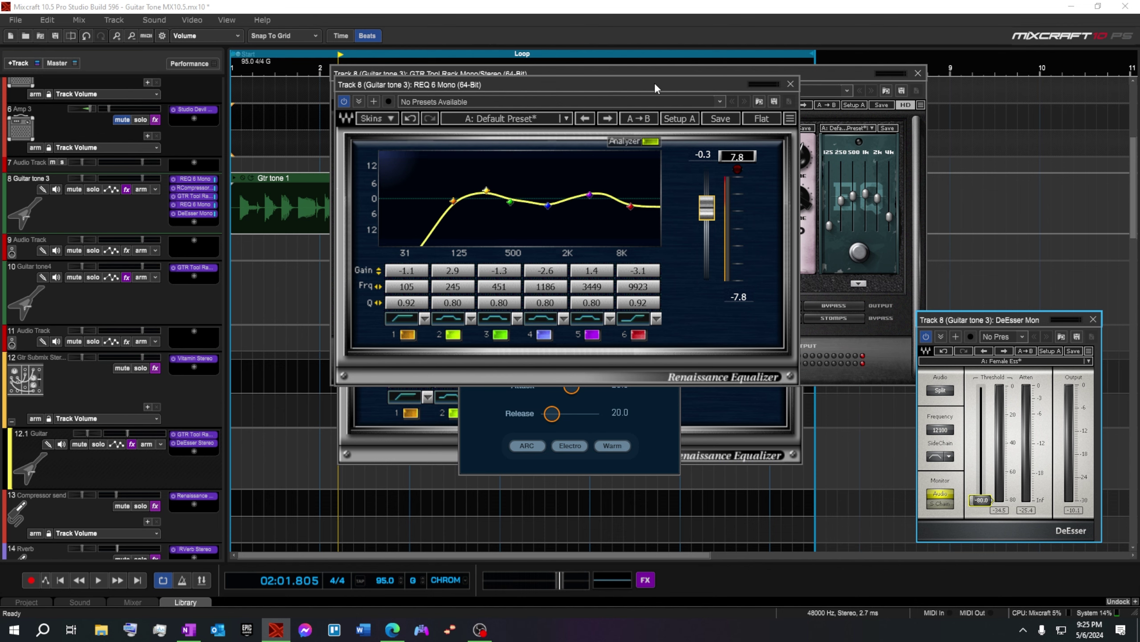
drag(655, 88, 339, 67)
click(475, 64)
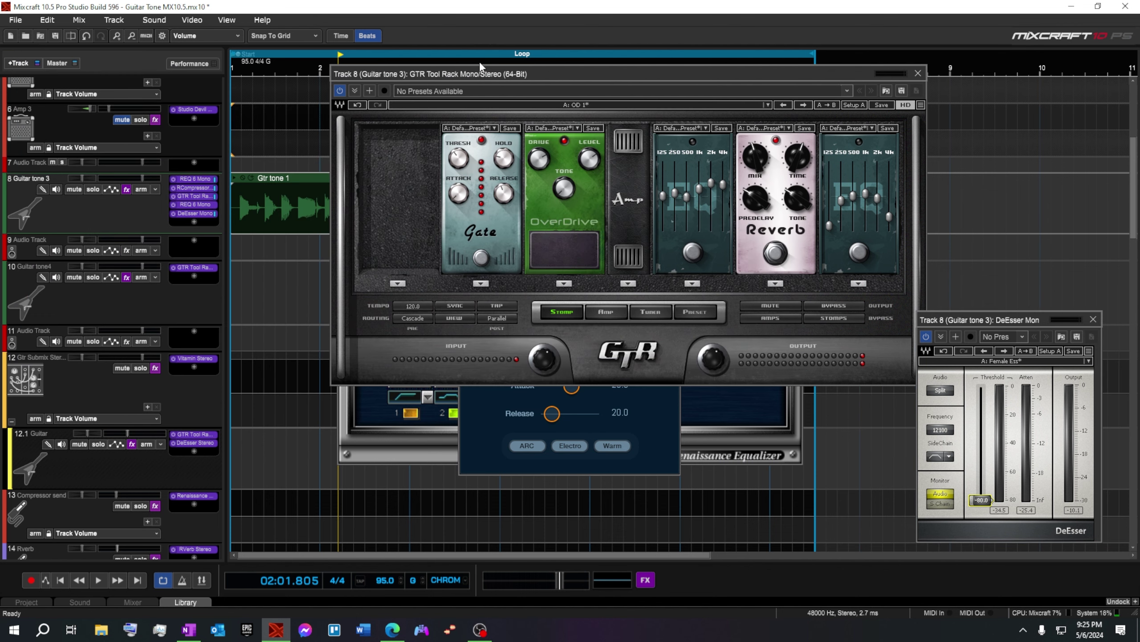
click(607, 310)
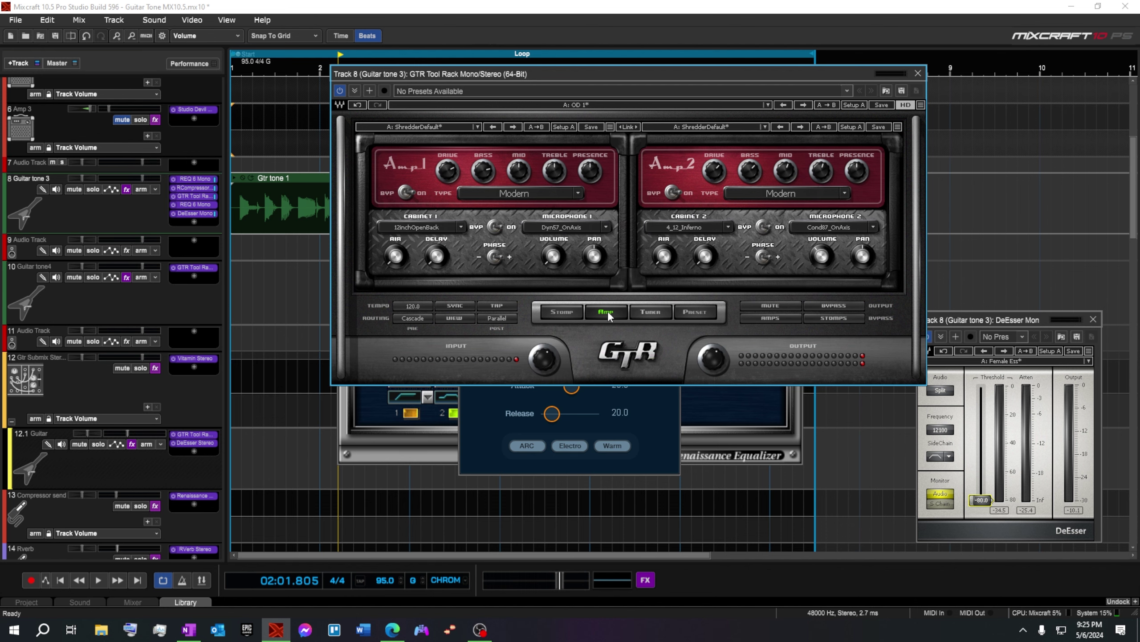
Step: Move the GTR Tool Rack and RCompressor windows apart to view the compressor settings
drag(740, 73, 649, 41)
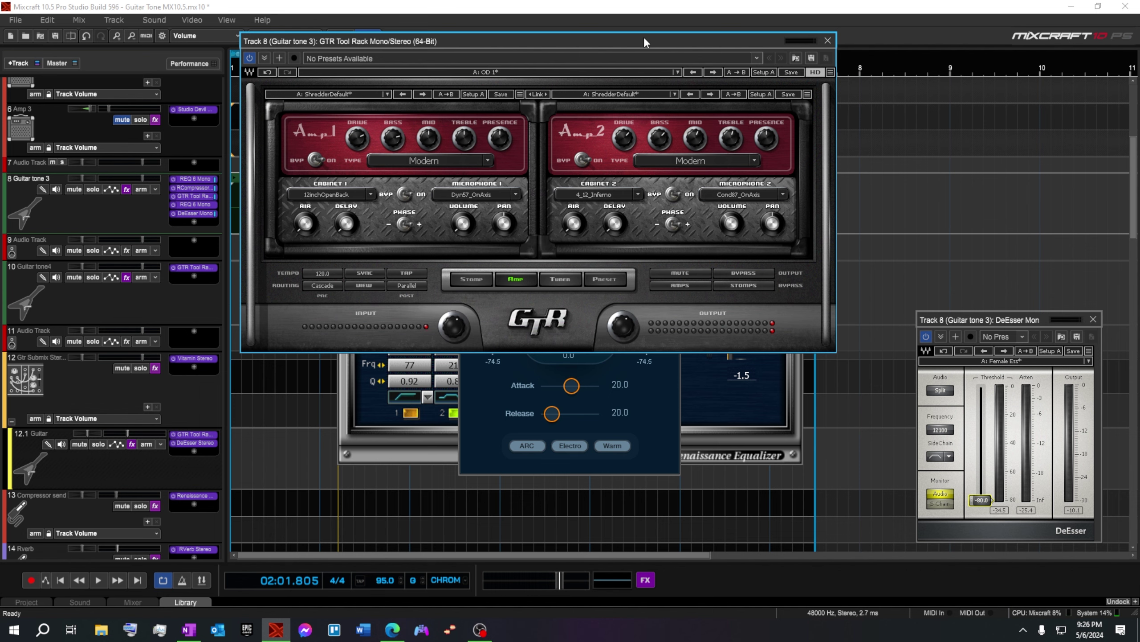
drag(644, 40, 659, 64)
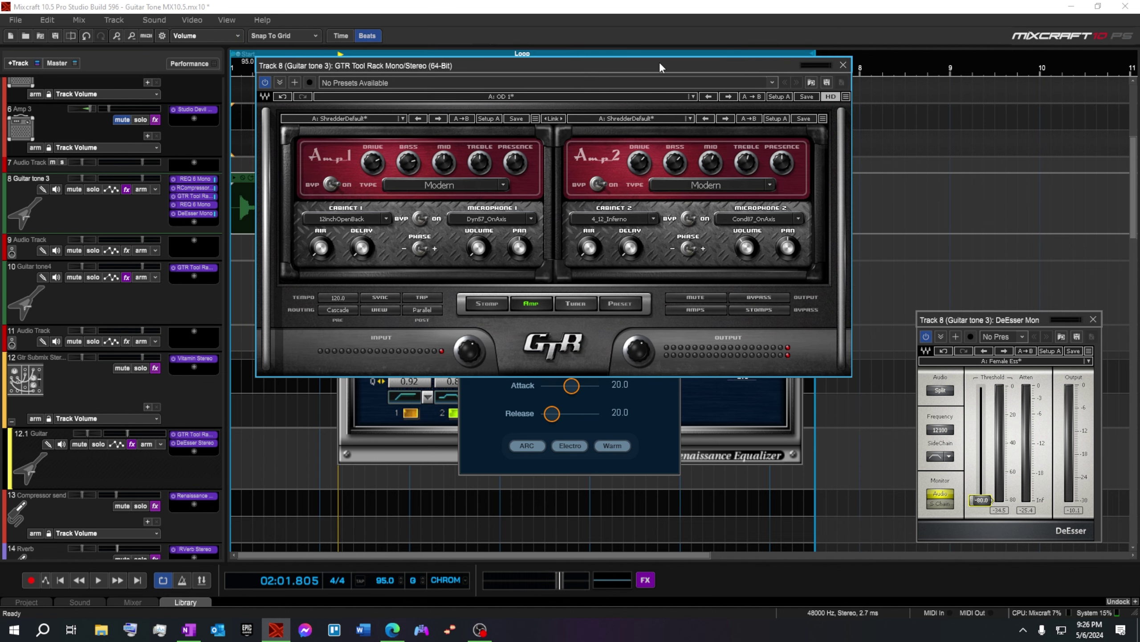
drag(799, 65, 1080, 29)
drag(516, 153, 114, 137)
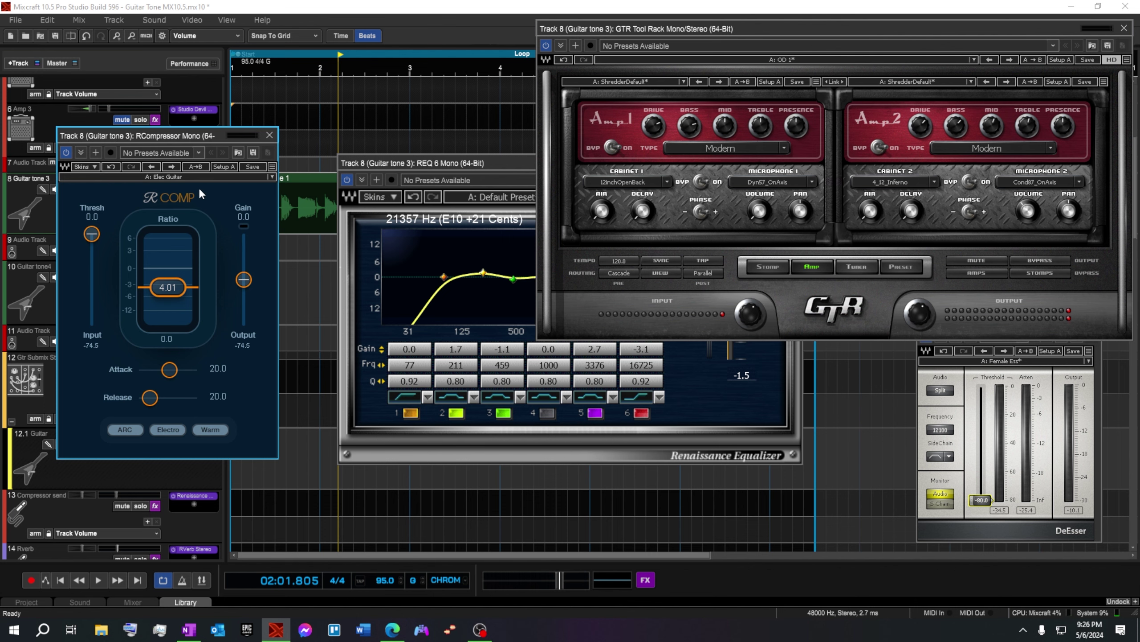
Step: View the first REQ 6 settings, close all effect windows except GTR Tool Rack, and show its Stomp page
drag(449, 163, 280, 101)
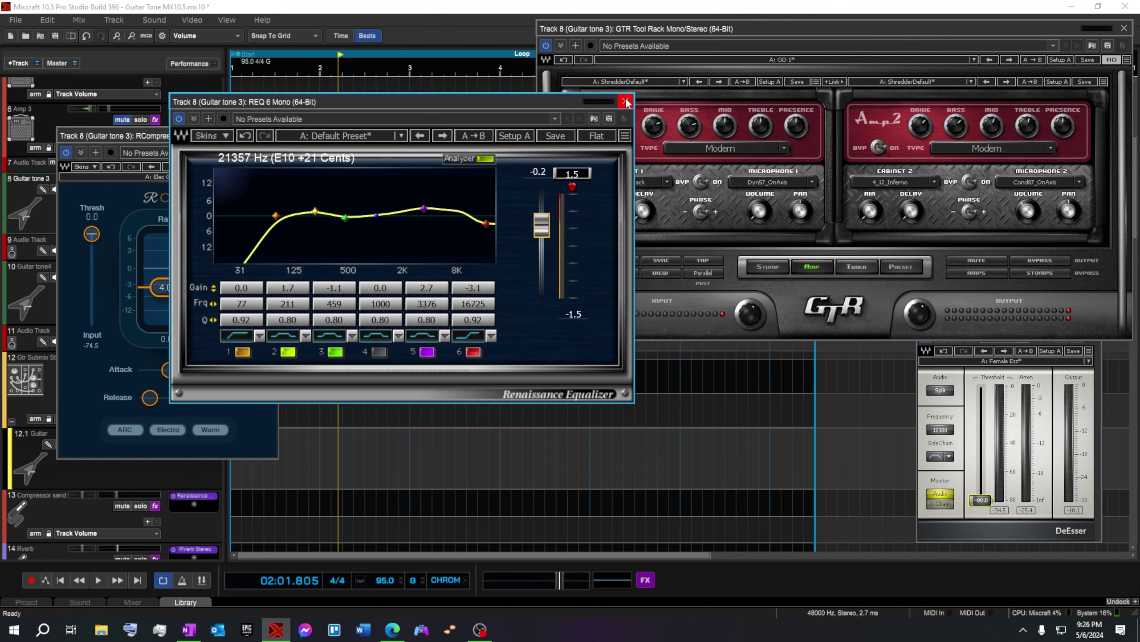
click(625, 102)
click(671, 282)
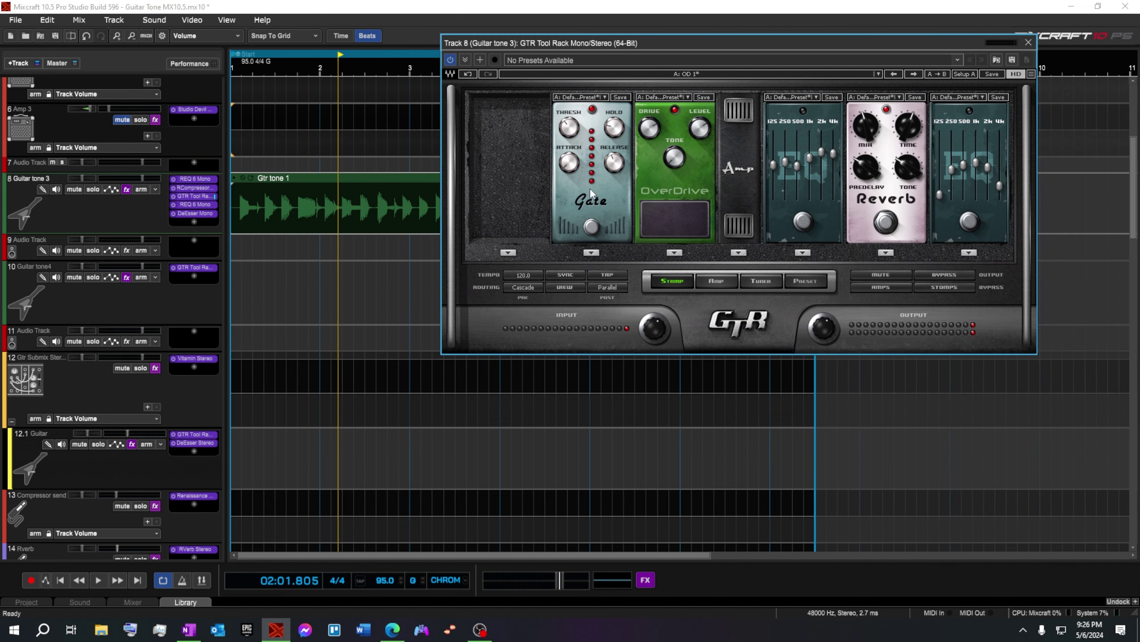
Step: Close the GTR Tool Rack window and play the Guitar tone 3 clip from the start of the project
key(Escape)
key(Home)
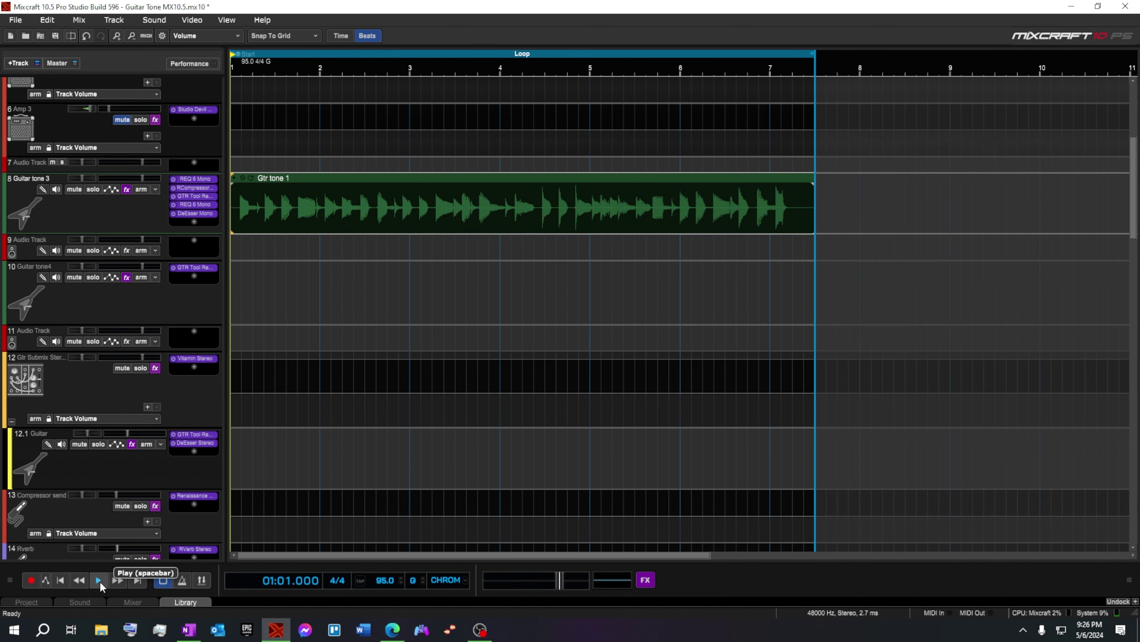
click(100, 580)
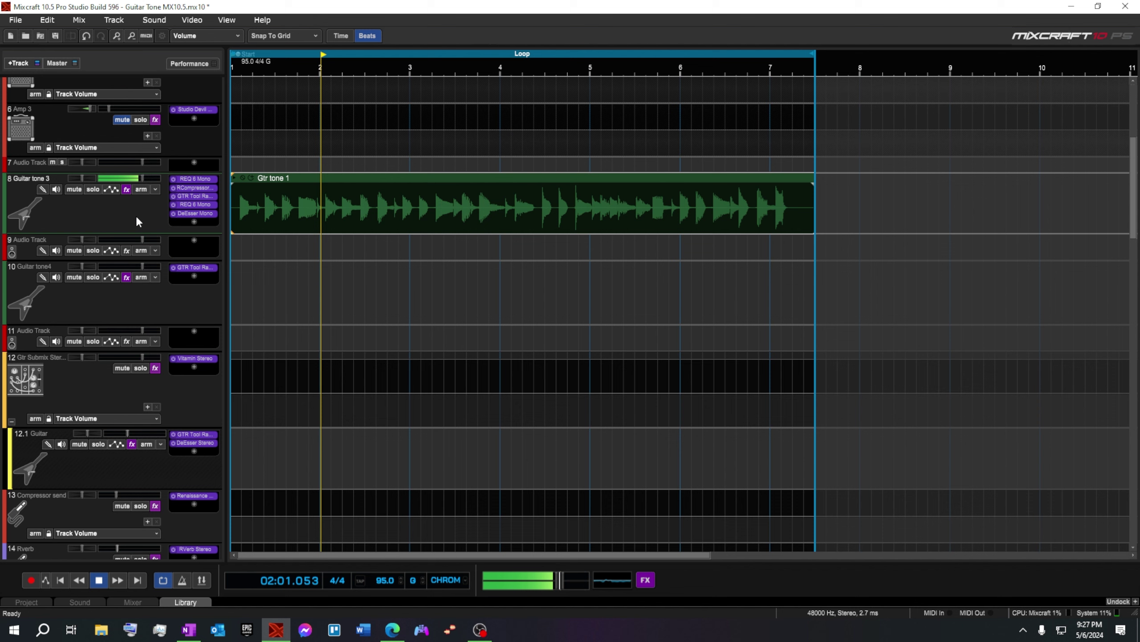
Step: Adjust the band points in Guitar tone 3's second REQ 6, set its output level to -0.3, and close its window
click(203, 204)
drag(232, 184, 225, 184)
drag(136, 180, 286, 174)
drag(389, 188, 390, 186)
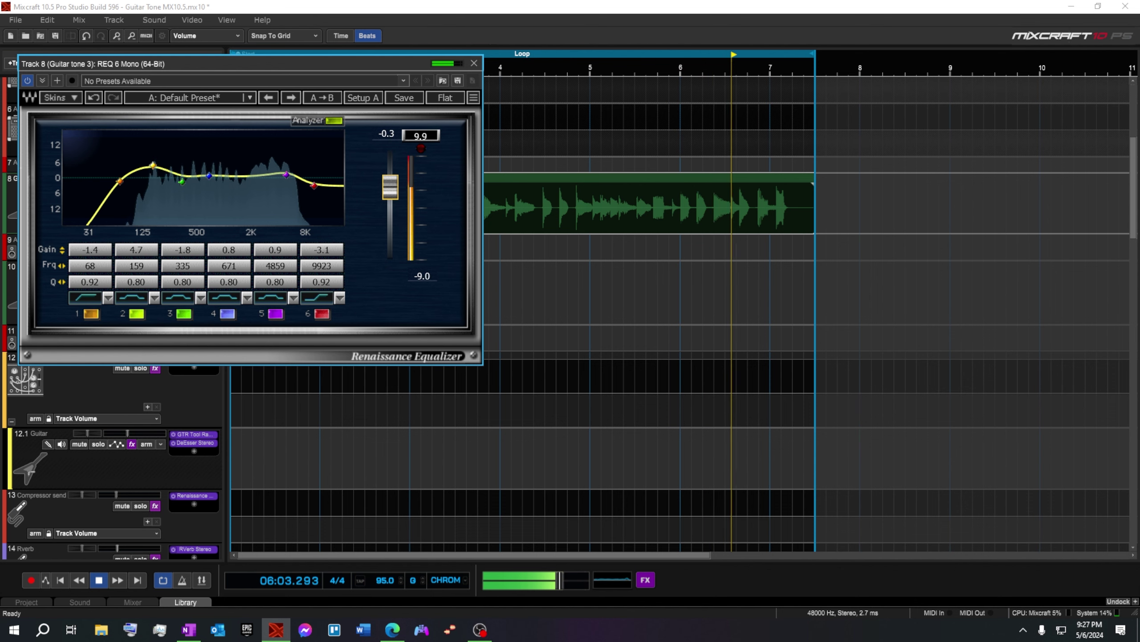
click(474, 63)
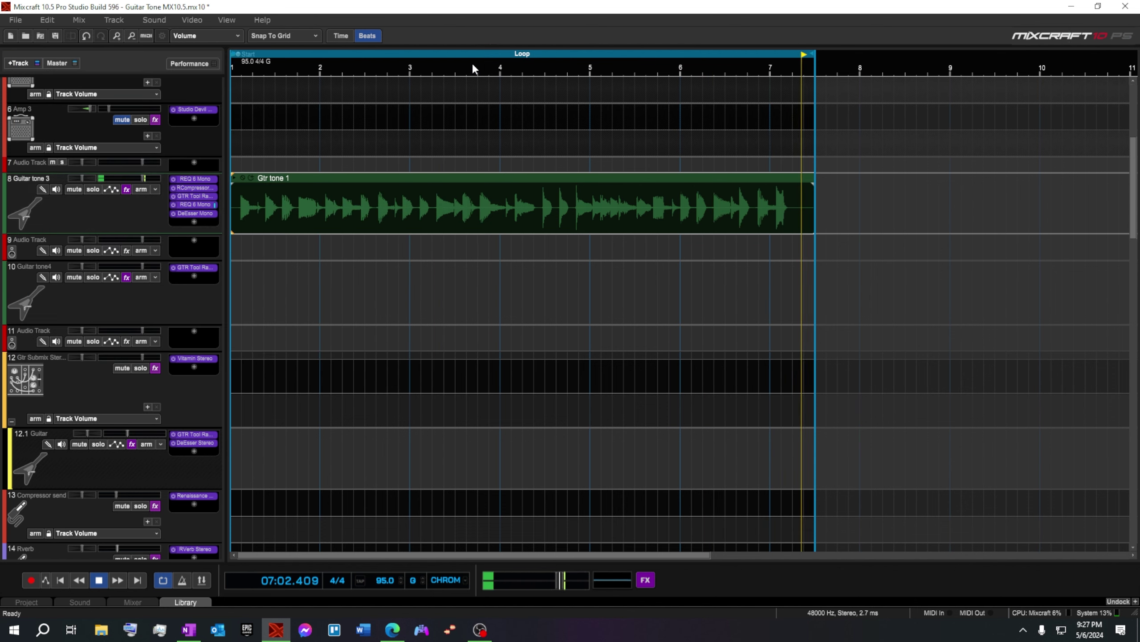
Step: Set the RCompressor gain on Guitar tone 3 to 8.5, close its window, and stop playback
click(197, 188)
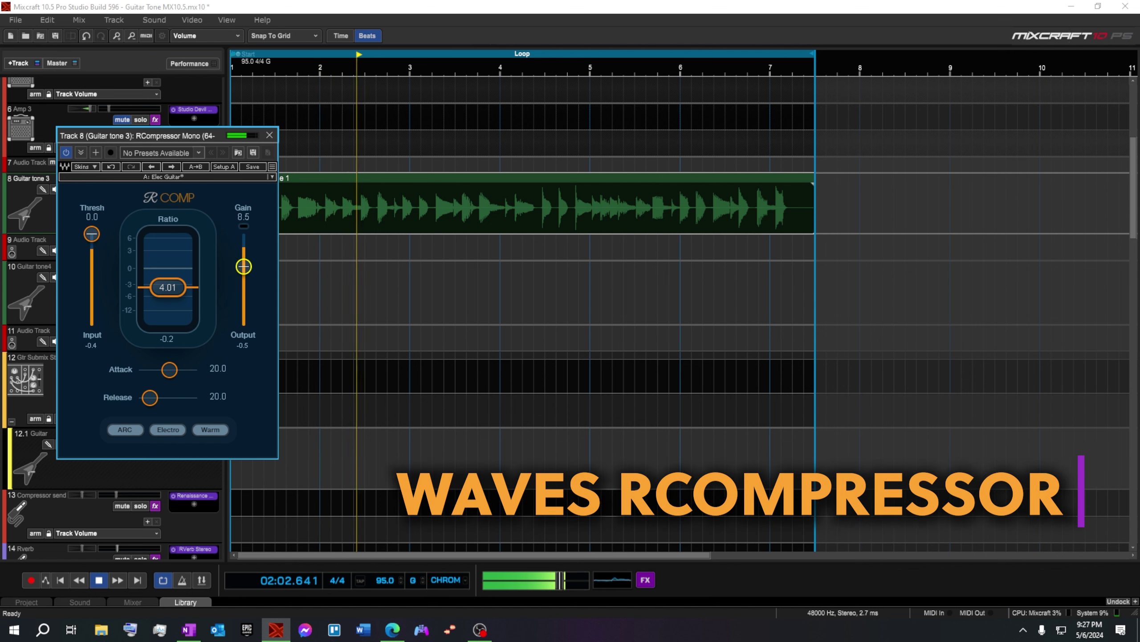
drag(242, 279, 243, 265)
click(269, 135)
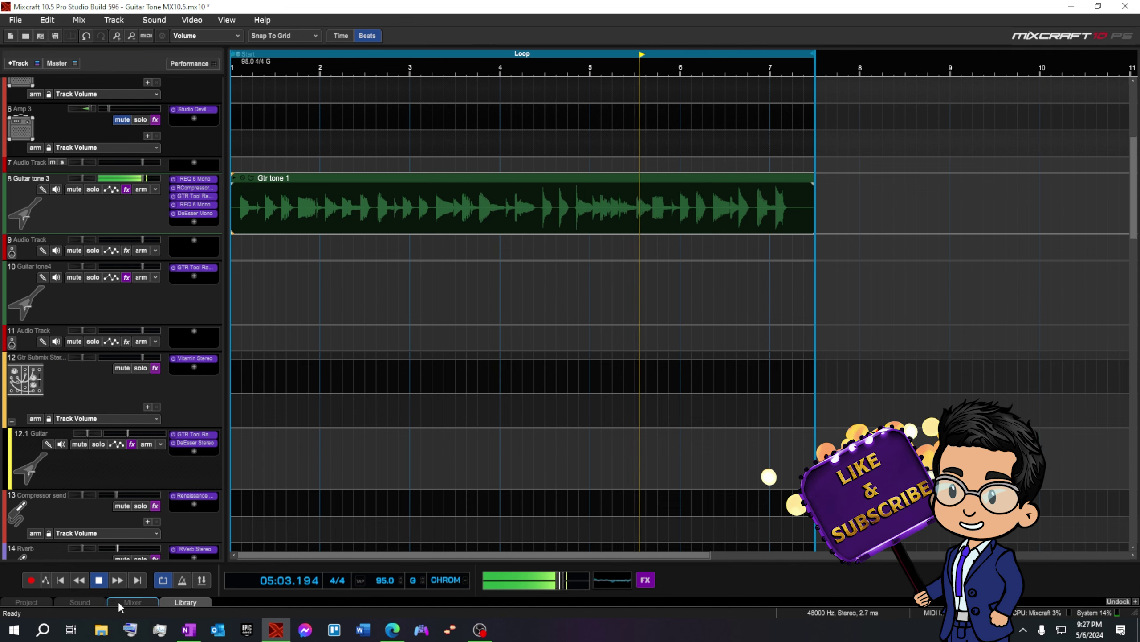
click(99, 580)
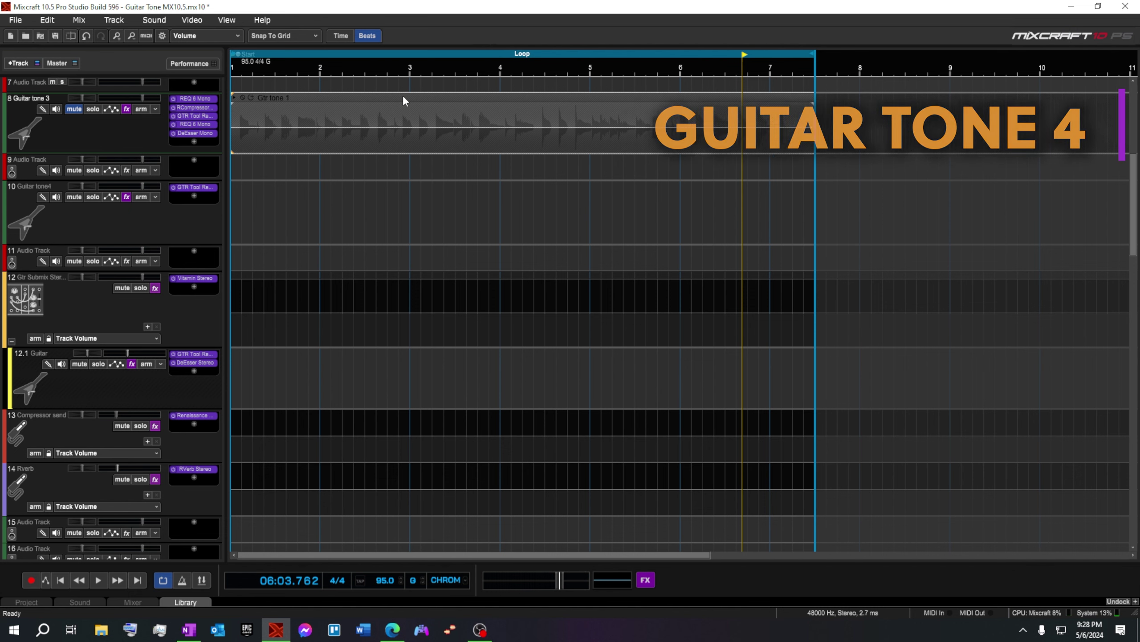
Step: Copy the Gtr tone 1 clip onto the Guitar tone4 track and open that track's GTR Tool Rack on the Amp page
drag(399, 99, 376, 209)
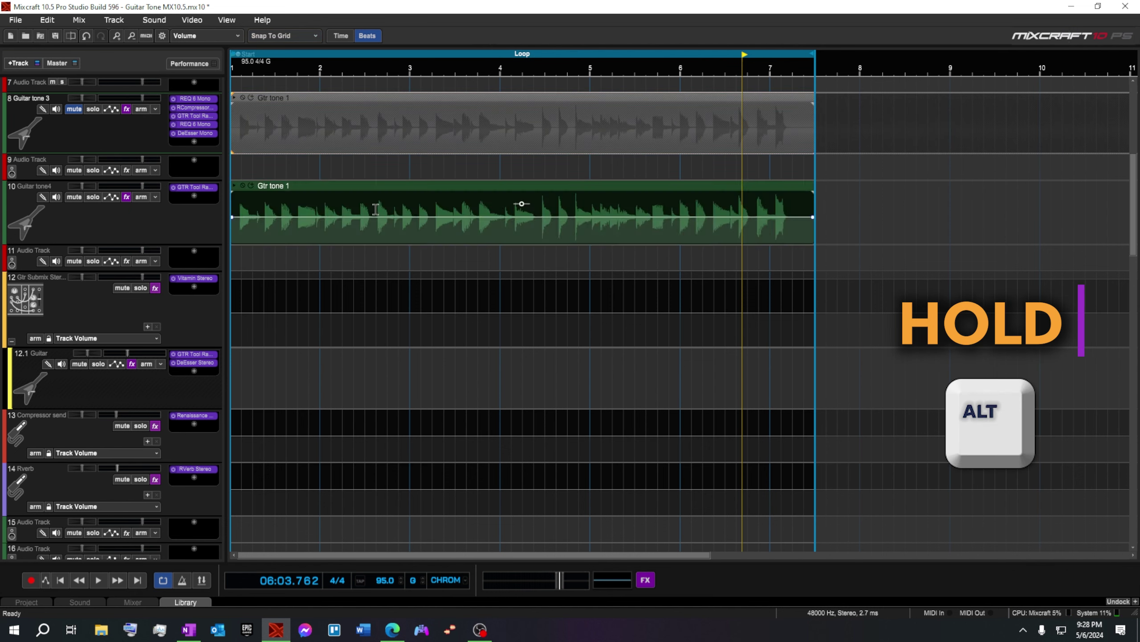
click(193, 186)
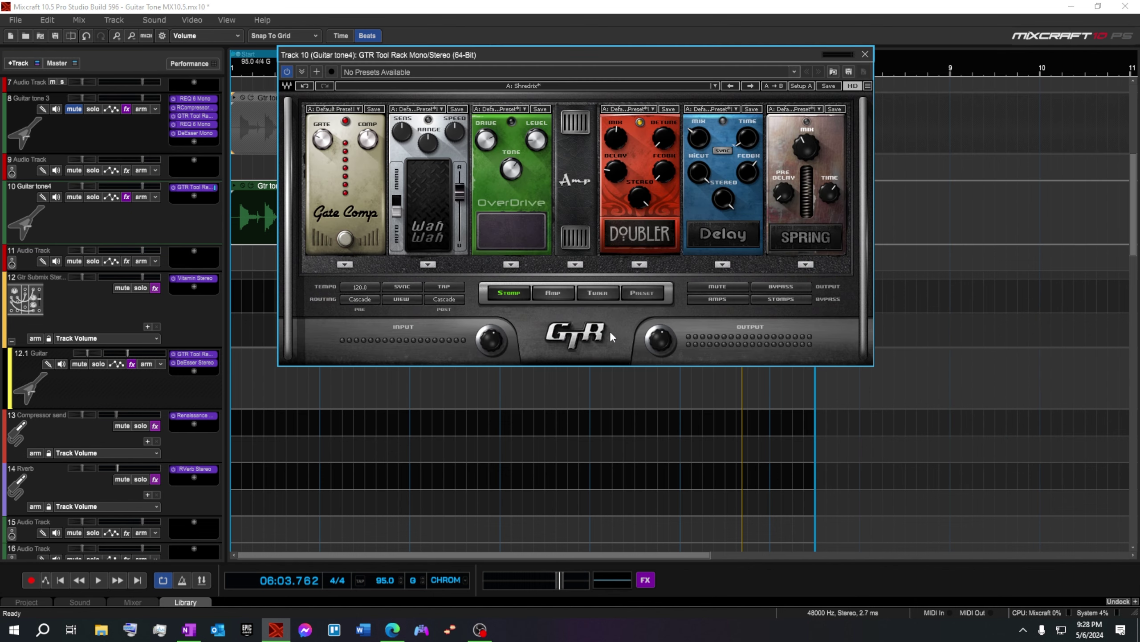
click(563, 293)
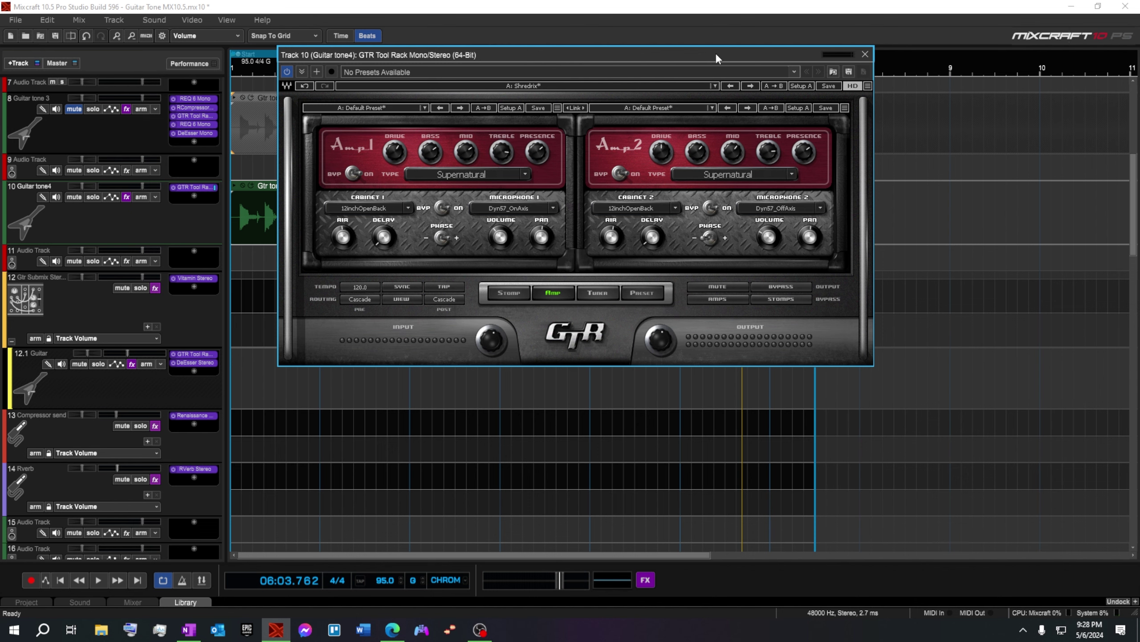
drag(715, 53, 781, 30)
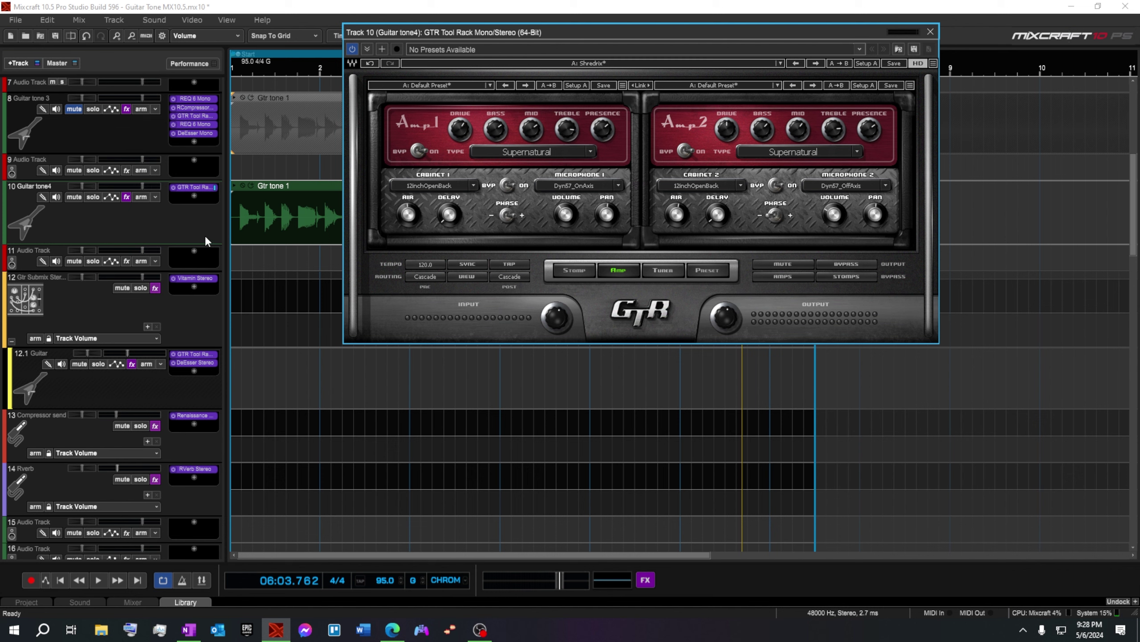
Step: Play the Guitar tone4 clip from the start while viewing the GTR Tool Rack's Stomp page, and return to the Amp page
key(space)
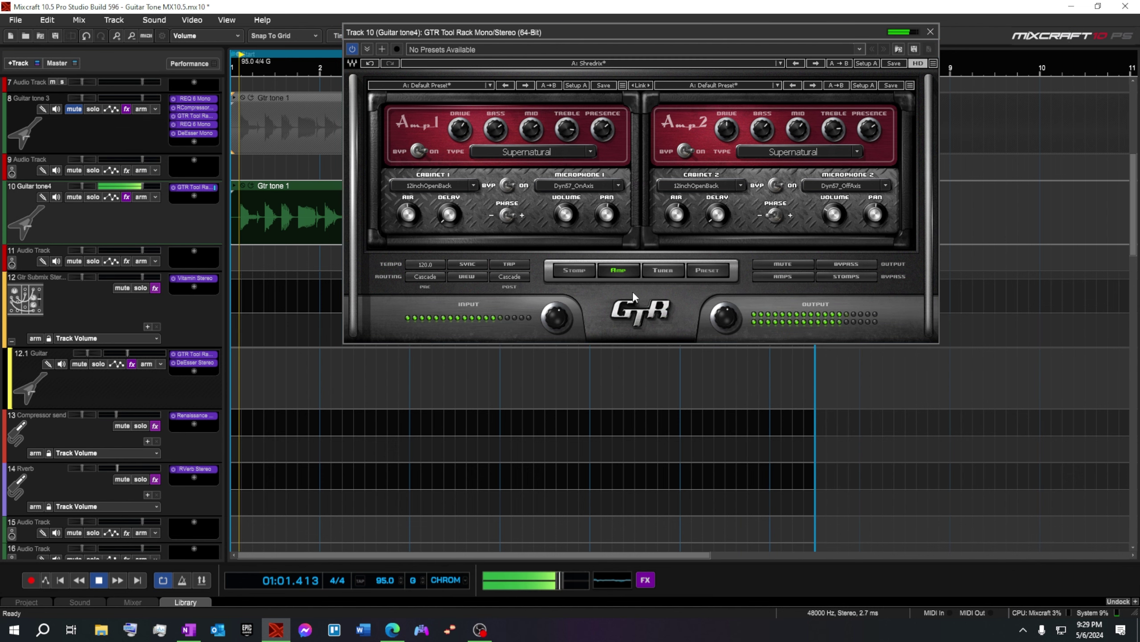
click(581, 271)
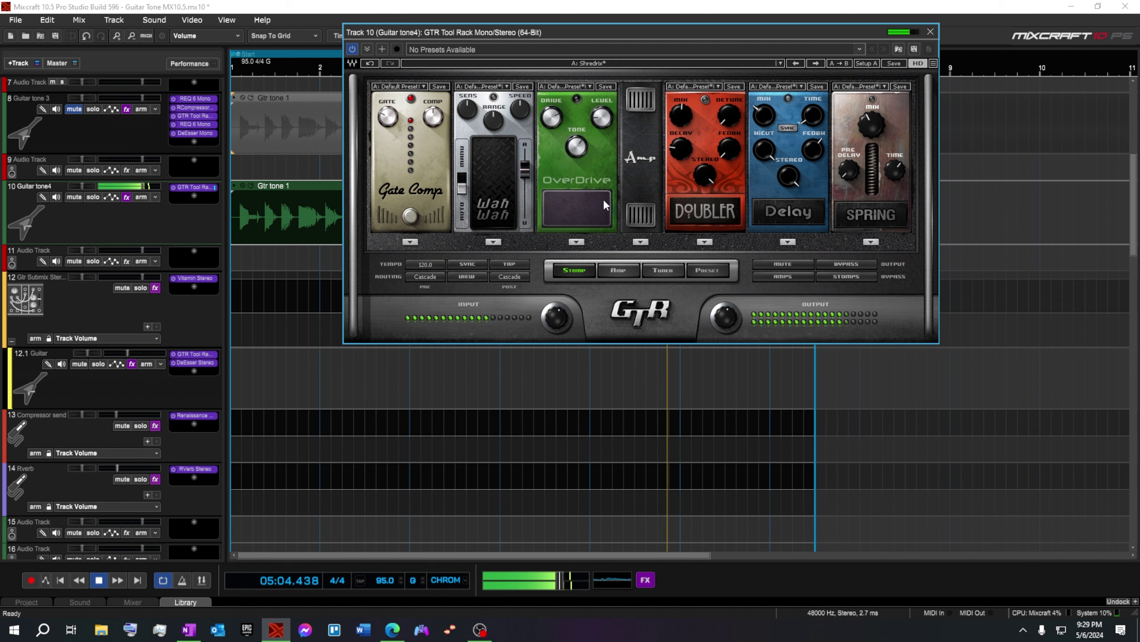
click(634, 267)
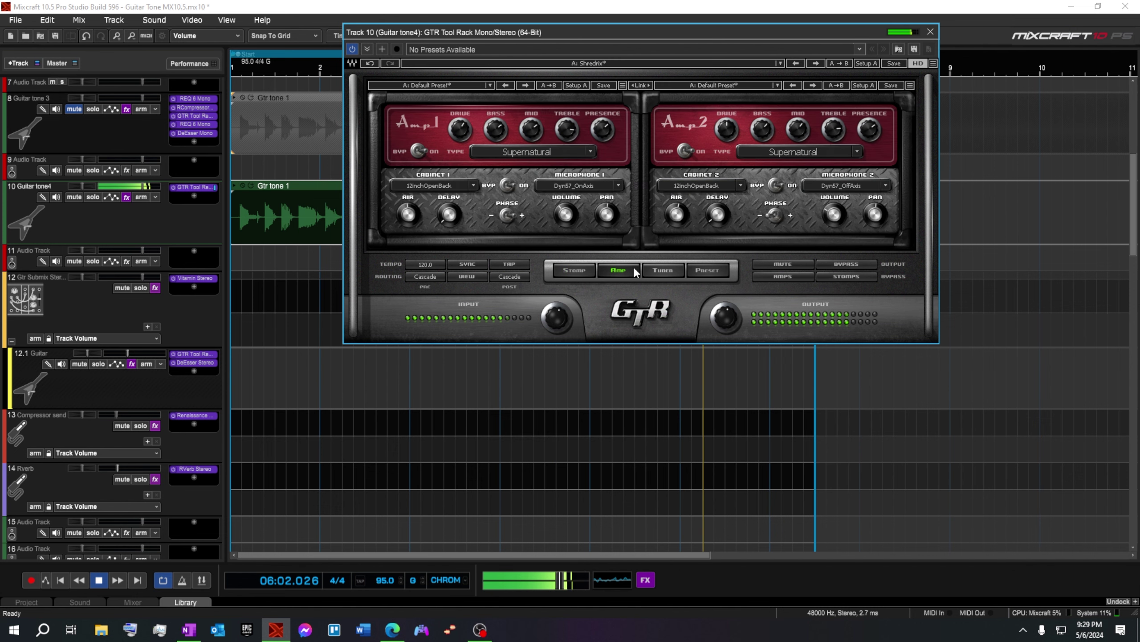
Step: Adjust Amp 1's Drive, Bass, Mid, Treble and Presence during playback, with Bass at -4.6, Mid at 3.7 and Treble at 1.6
click(494, 129)
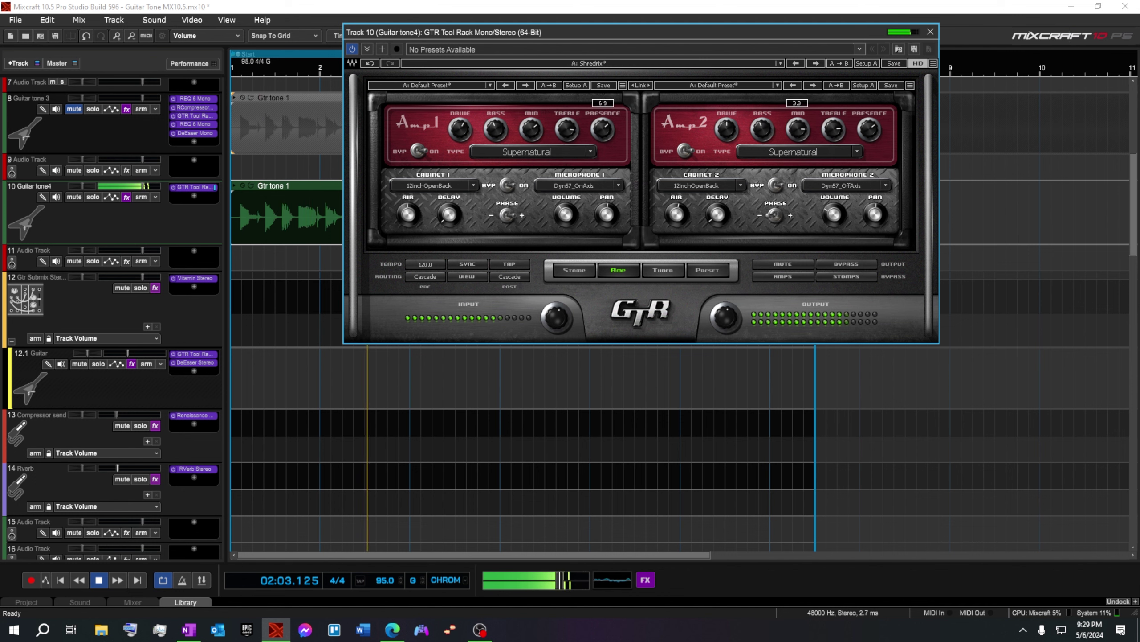
click(531, 129)
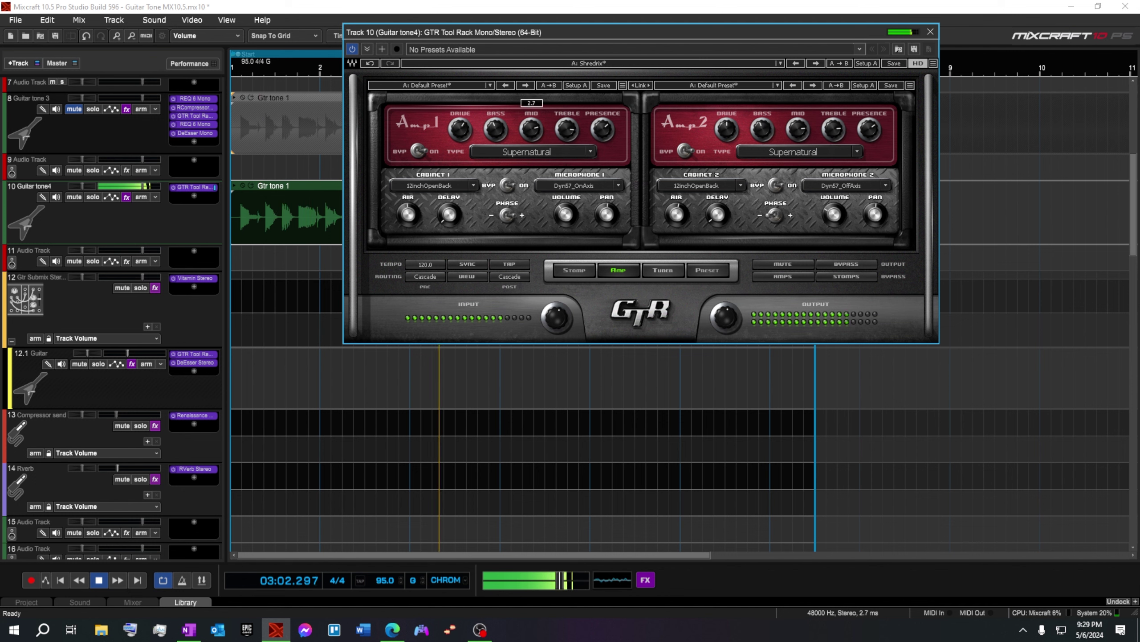
click(496, 128)
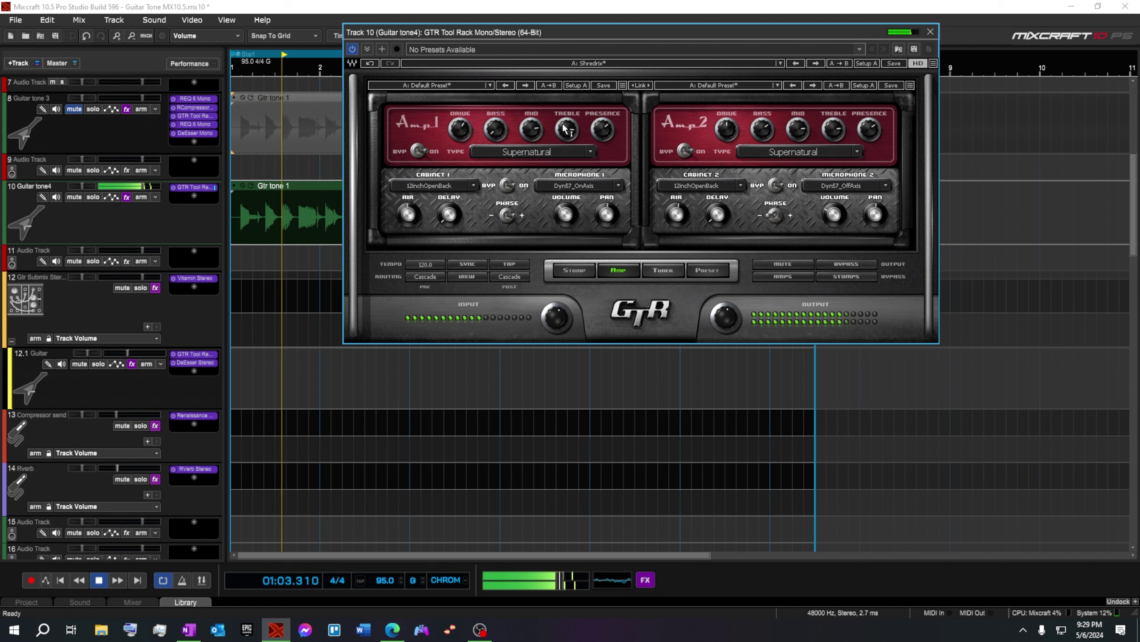
click(489, 130)
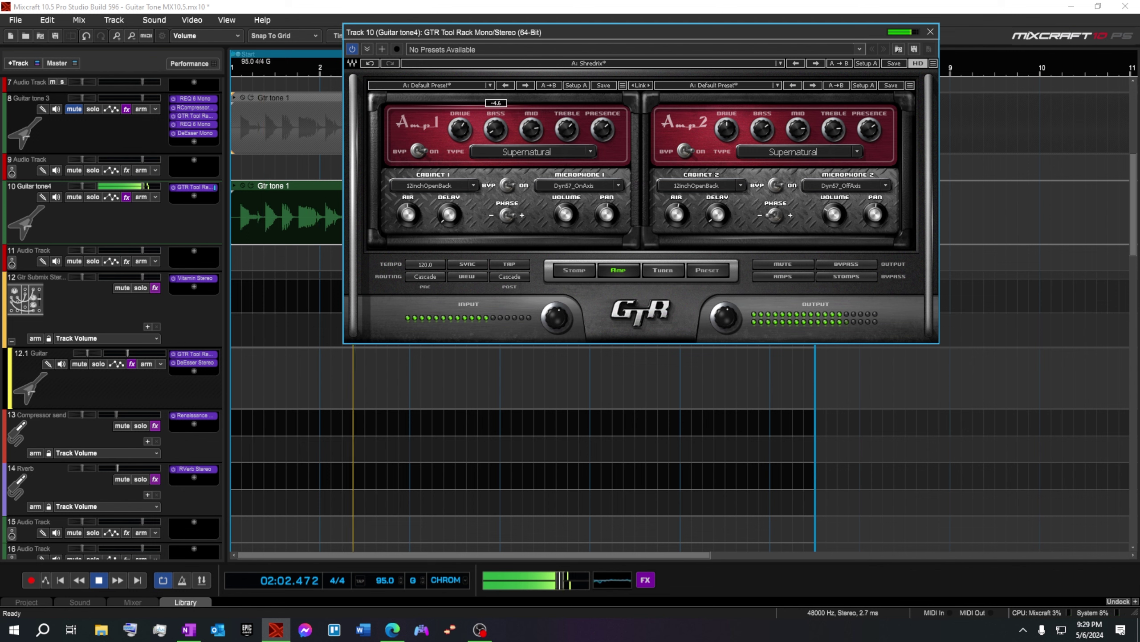
click(460, 129)
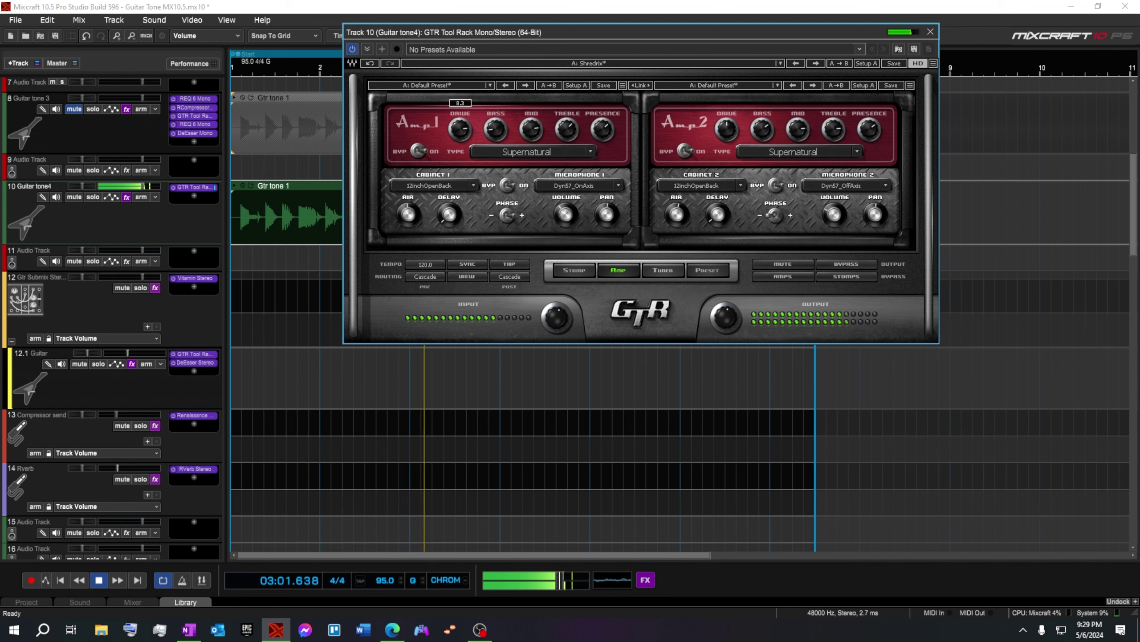
click(564, 136)
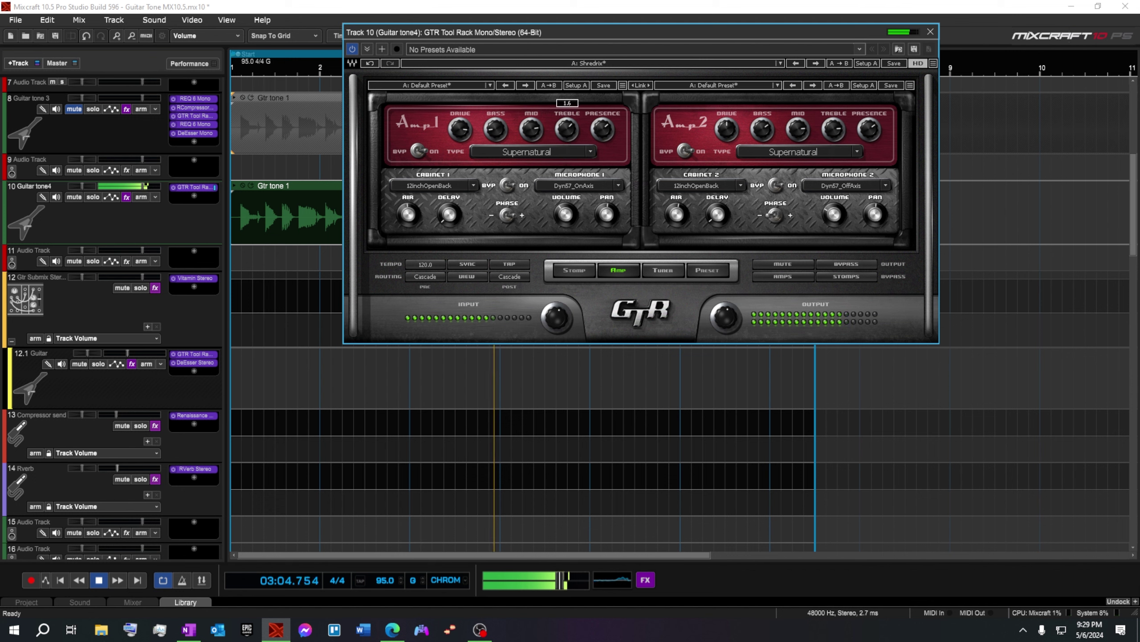
click(599, 141)
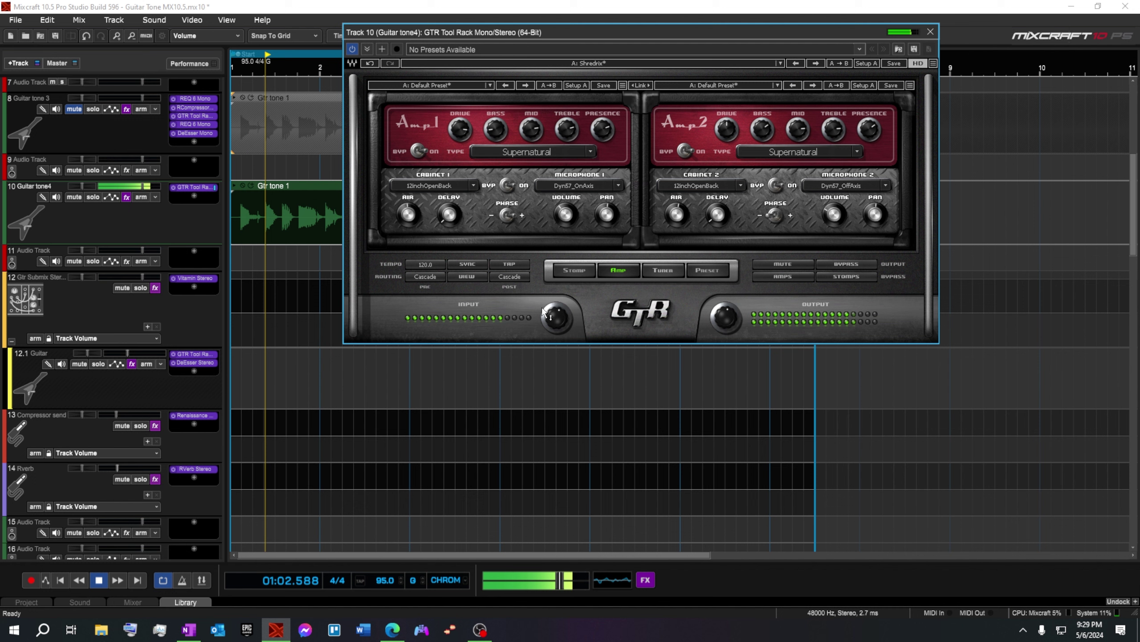
Step: Lower the GTR Tool Rack's input level and set its output to -0.6, close its window, and stop playback
mouse_move(556, 316)
drag(556, 317, 556, 328)
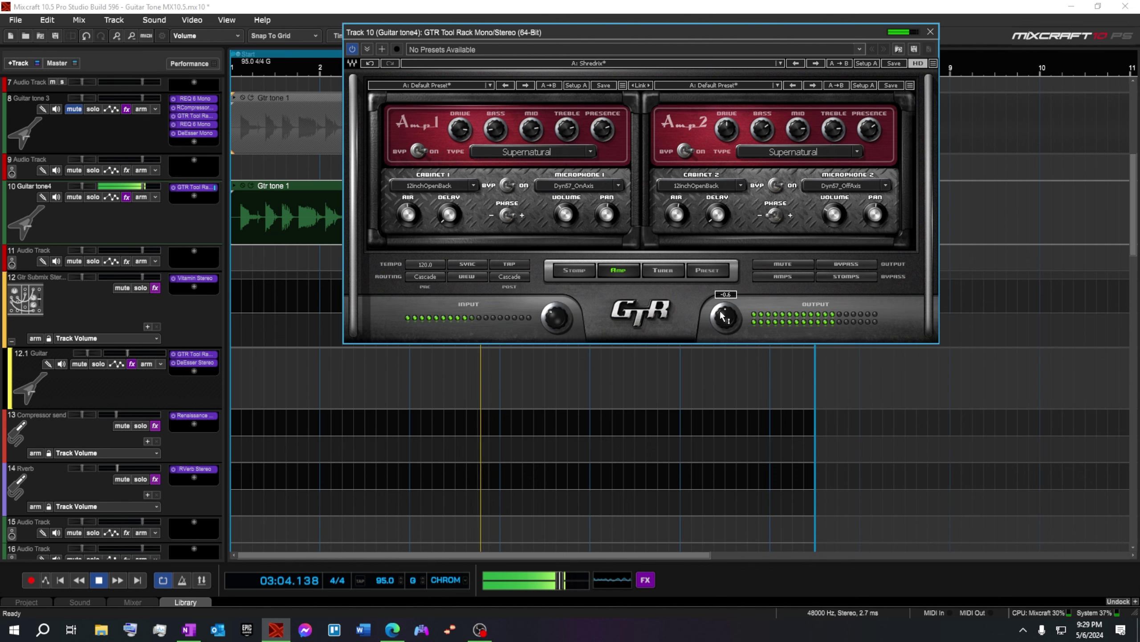
drag(858, 31, 811, 57)
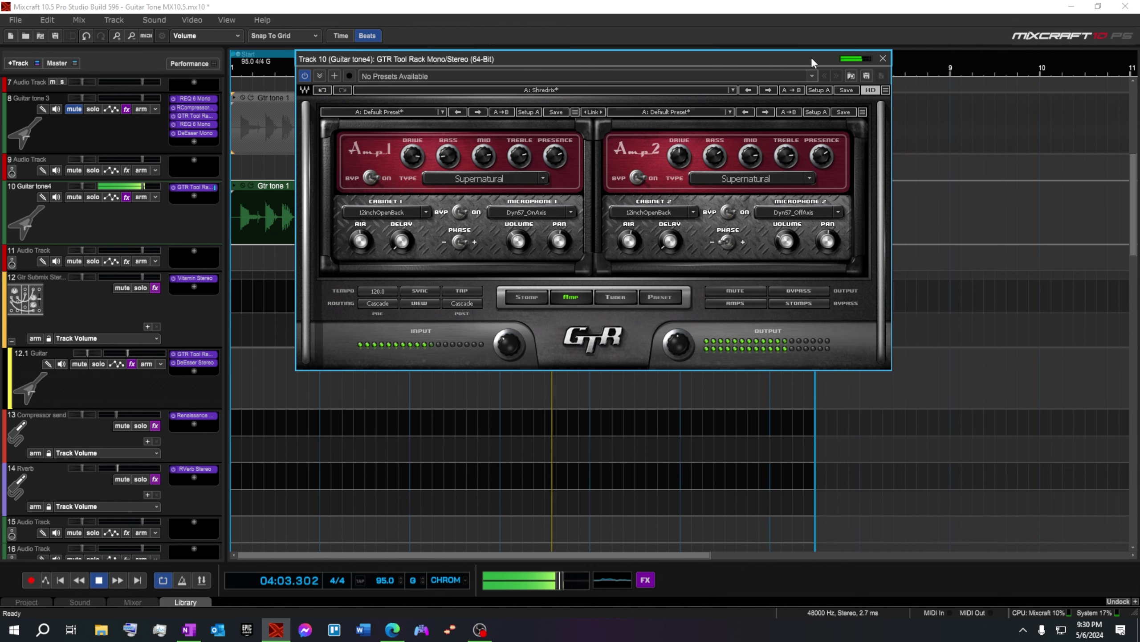
click(883, 59)
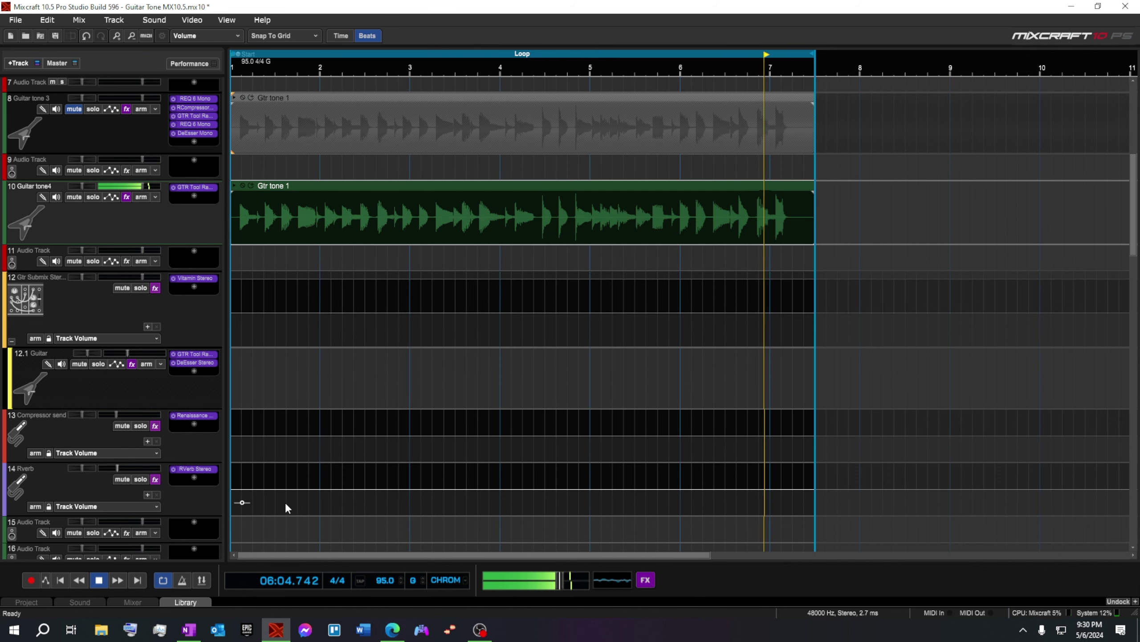
click(101, 580)
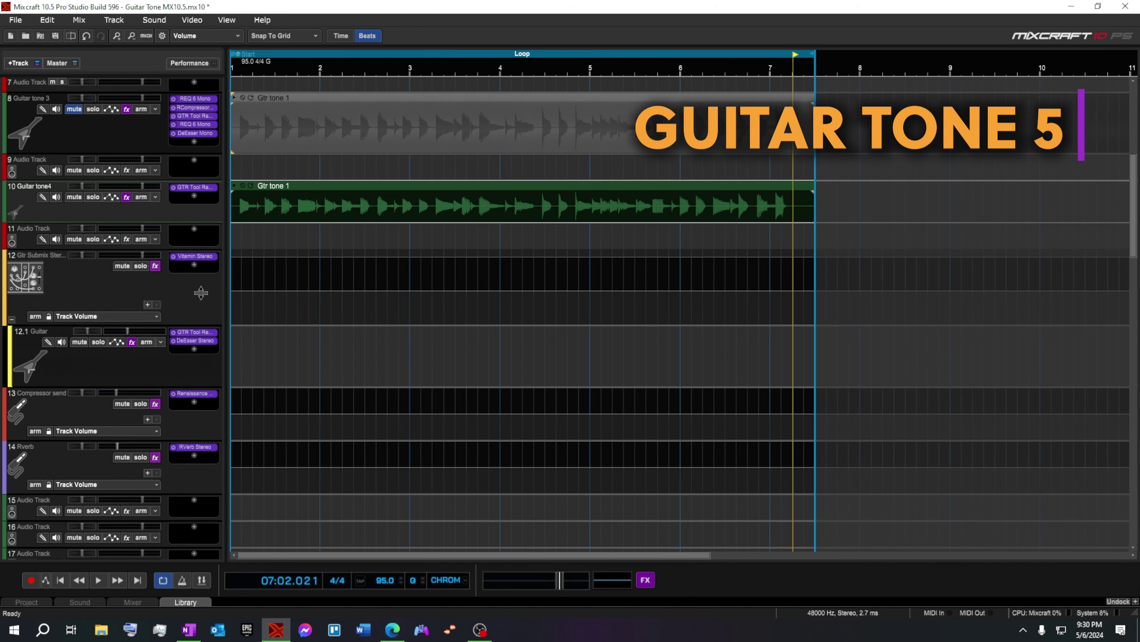
Step: Play the Gtr tone 1 clip on the 12.1 Guitar track from the start with Guitar tone4, Compressor send and Rverb muted
scroll(199, 289, down, 3)
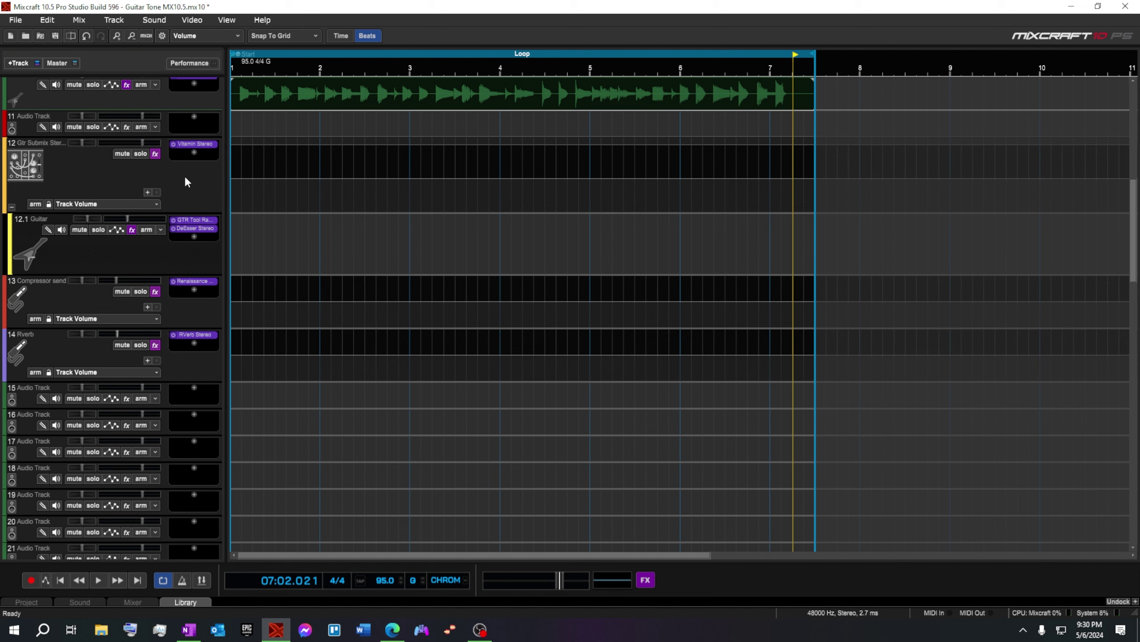
key(Home)
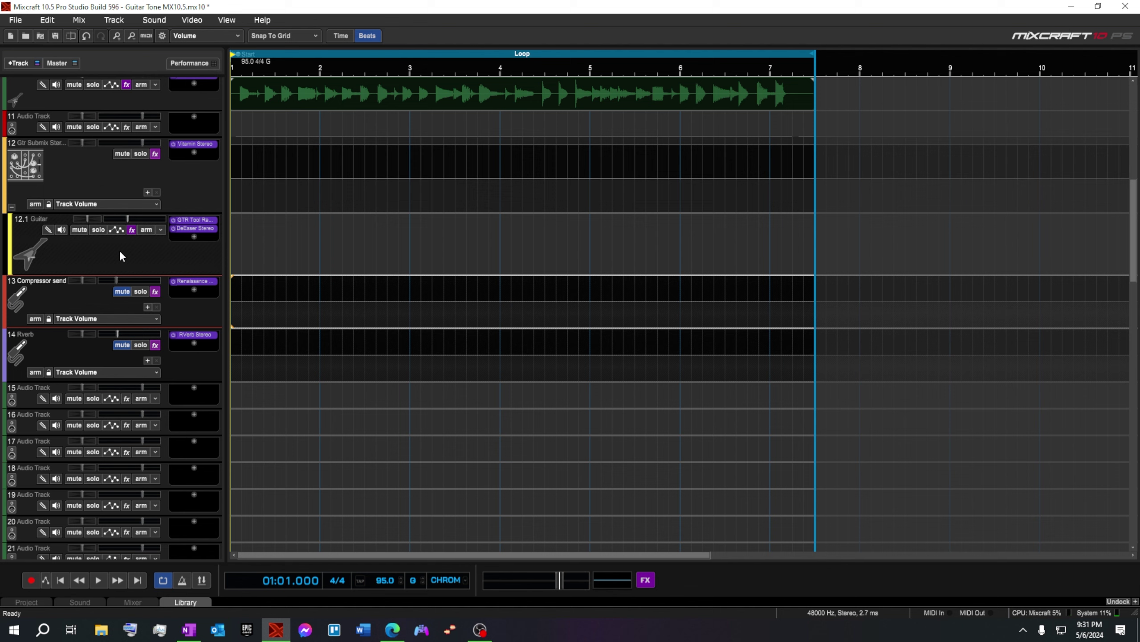
click(98, 580)
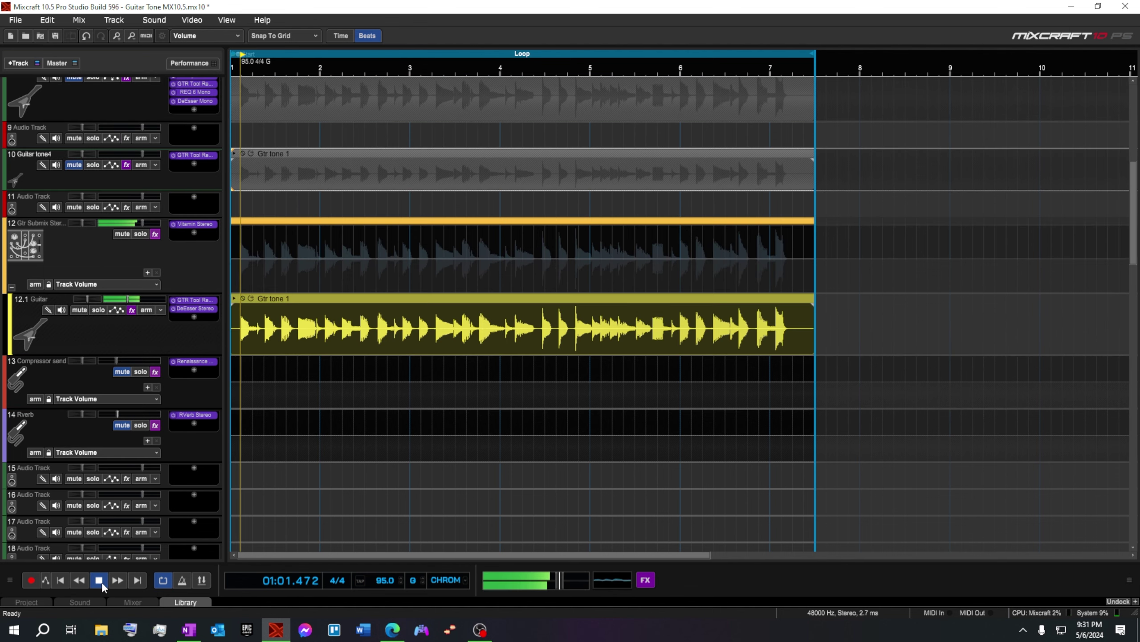
Step: Open the 12.1 Guitar track's GTR Tool Rack, set the output of the submix's Vitamin effect to -0.3 dB, and close Vitamin
click(194, 304)
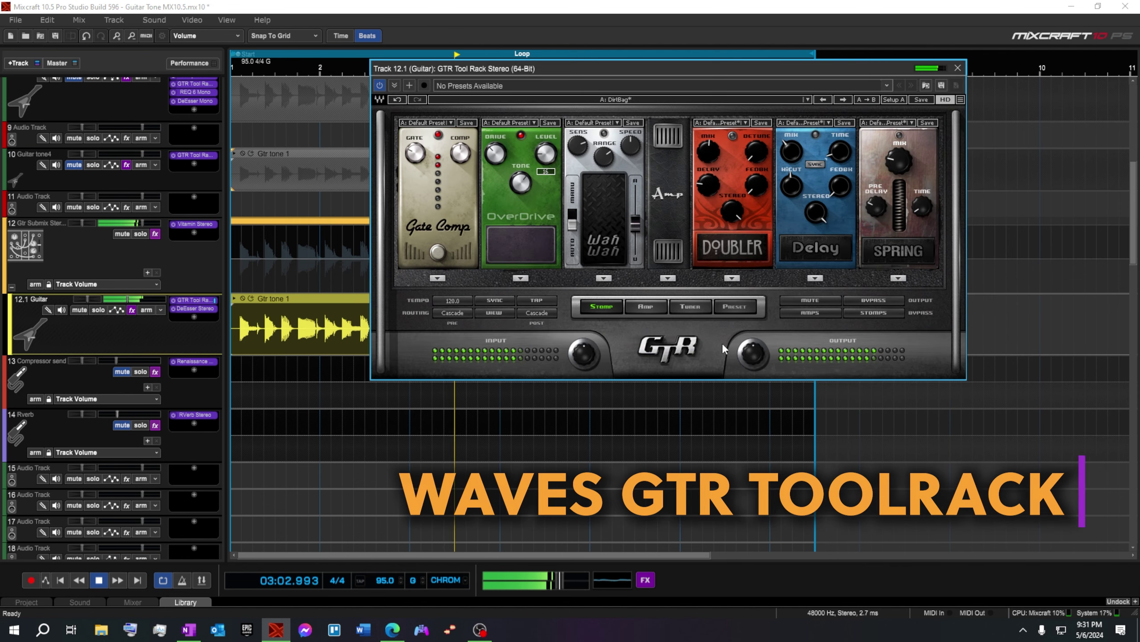
click(194, 224)
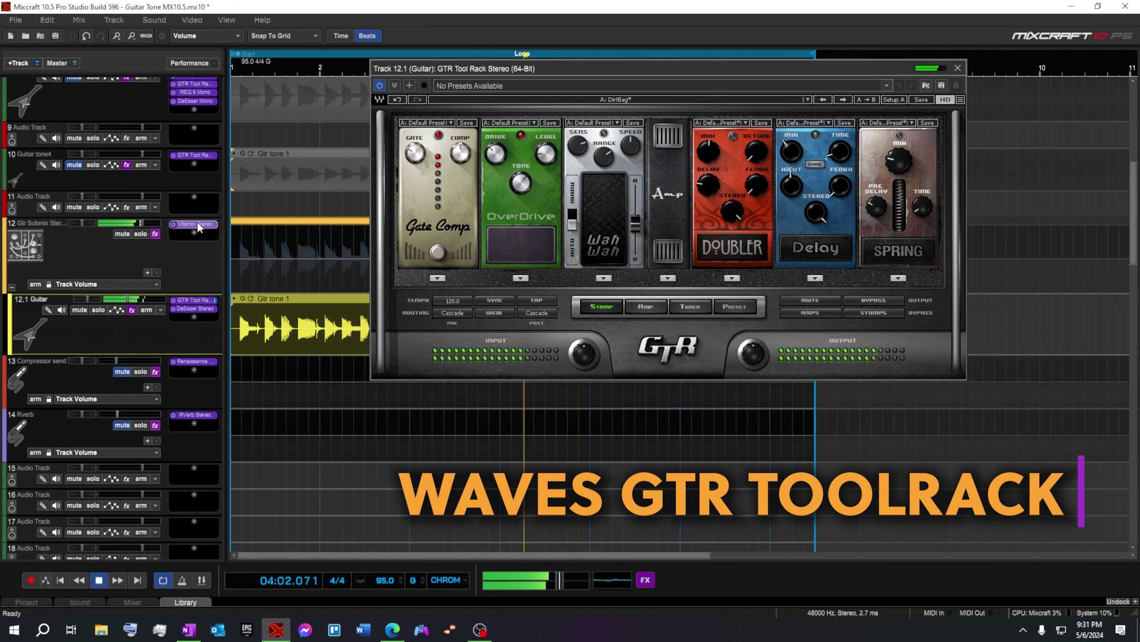
drag(722, 403, 722, 391)
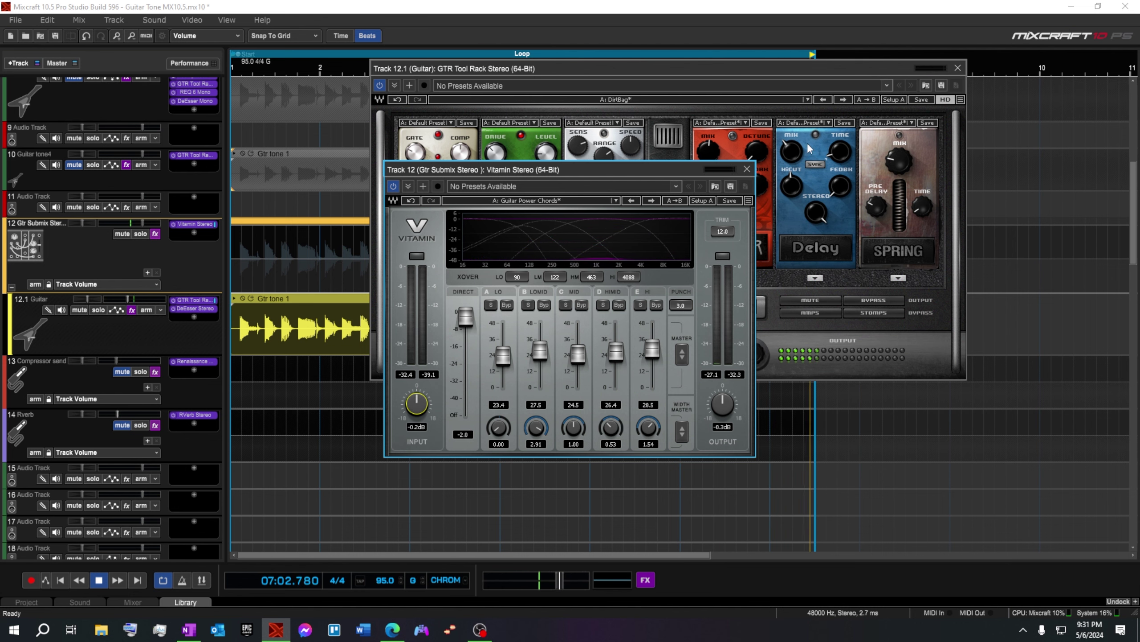
click(748, 169)
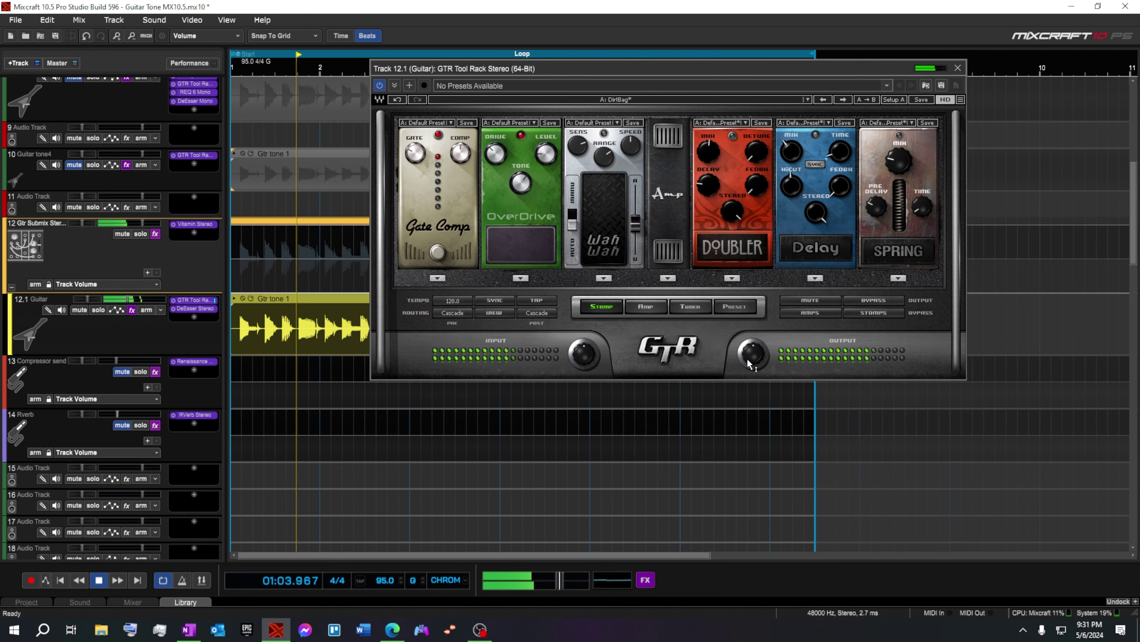
Step: Set the Guitar track's GTR Tool Rack output to 1.0 and adjust its input level during playback
drag(751, 354, 751, 355)
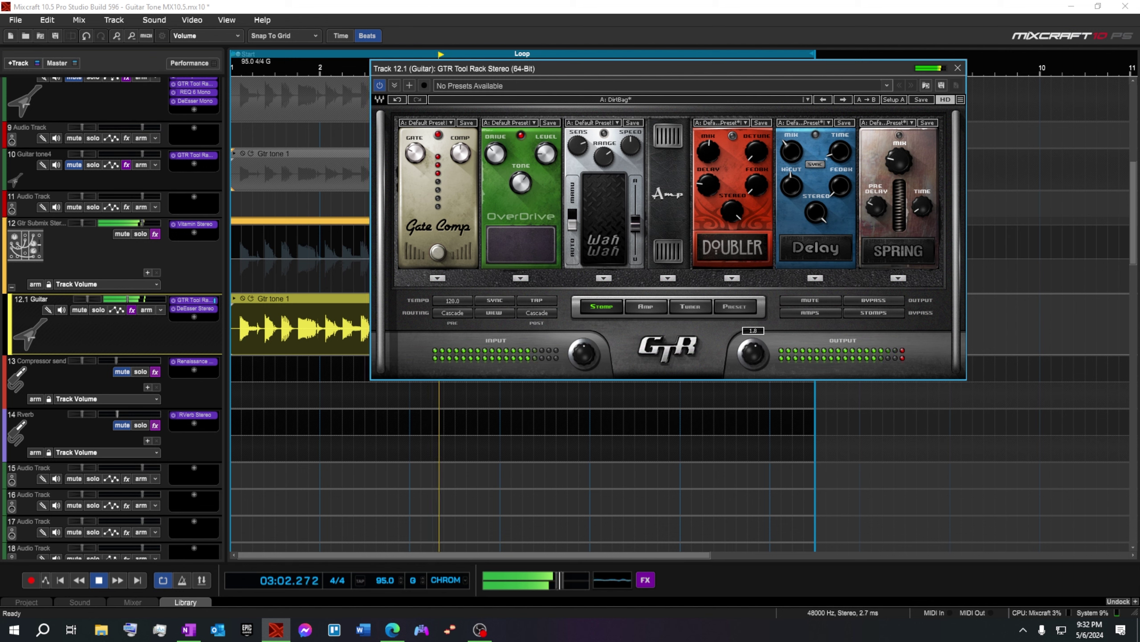
mouse_move(583, 353)
mouse_down()
mouse_move(588, 373)
mouse_move(583, 356)
mouse_up()
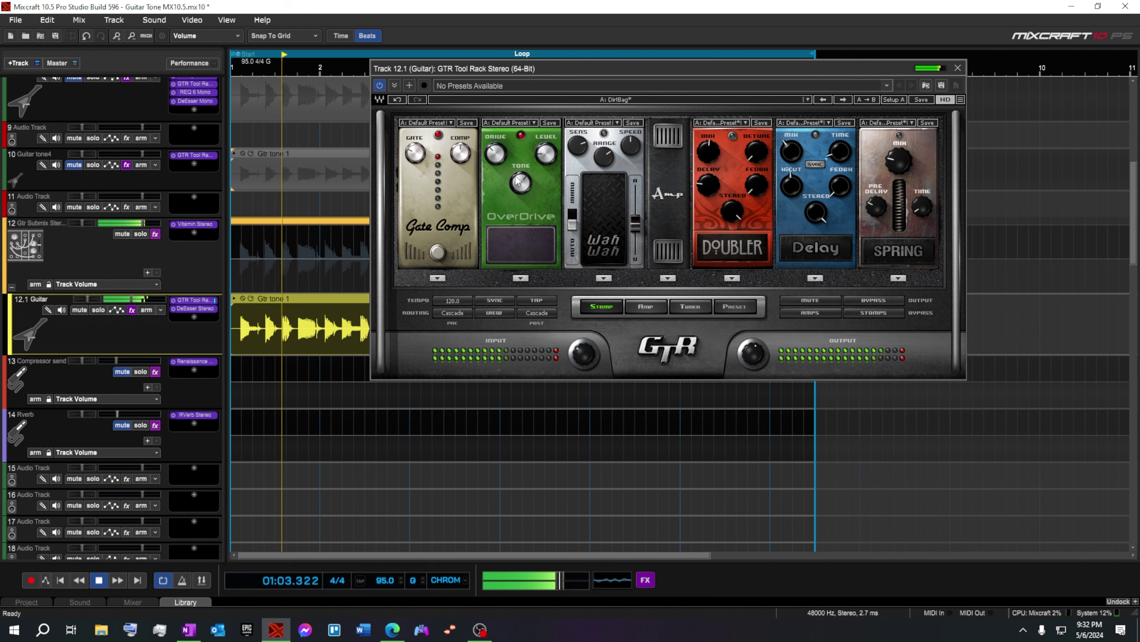
Step: Switch off the OverDrive pedal in the Guitar track's GTR Tool Rack and show its Amp page
click(528, 240)
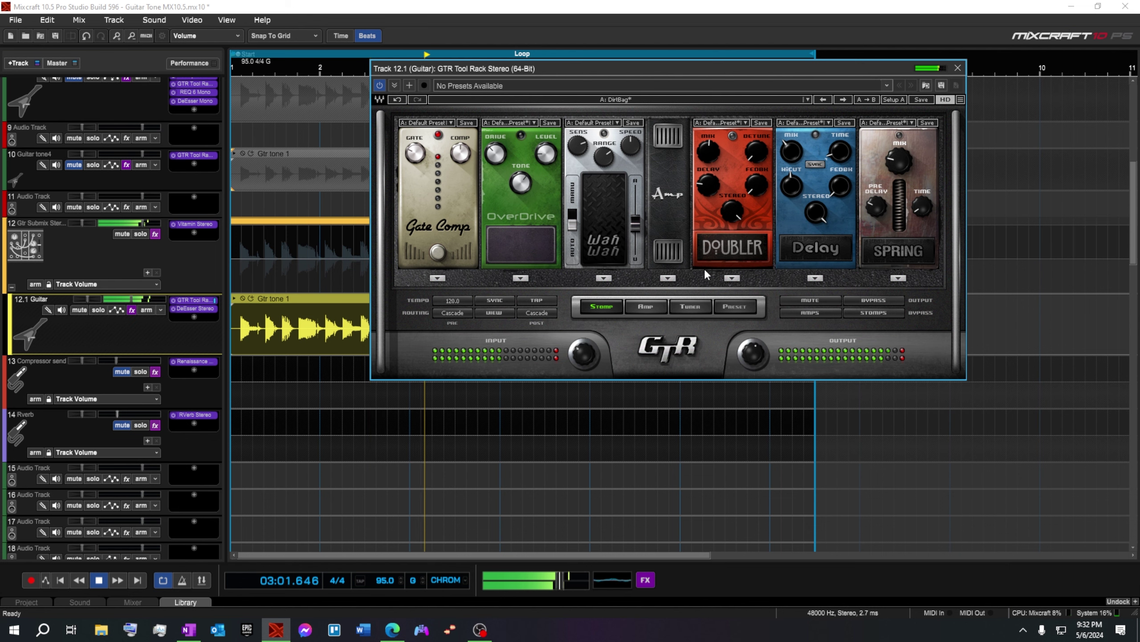
click(647, 309)
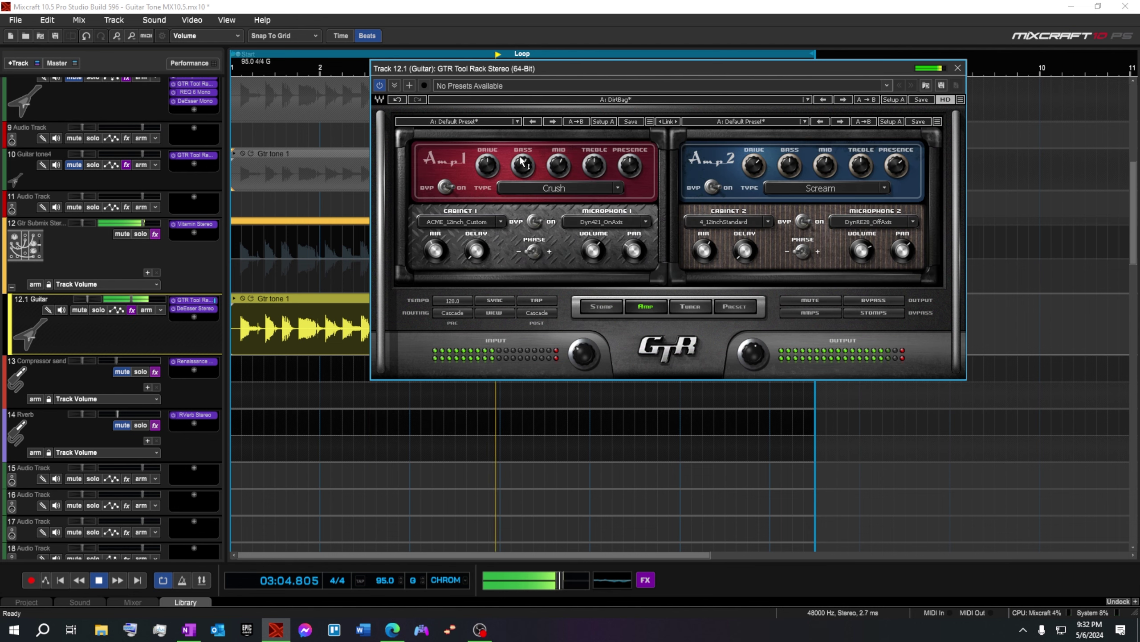
mouse_move(521, 166)
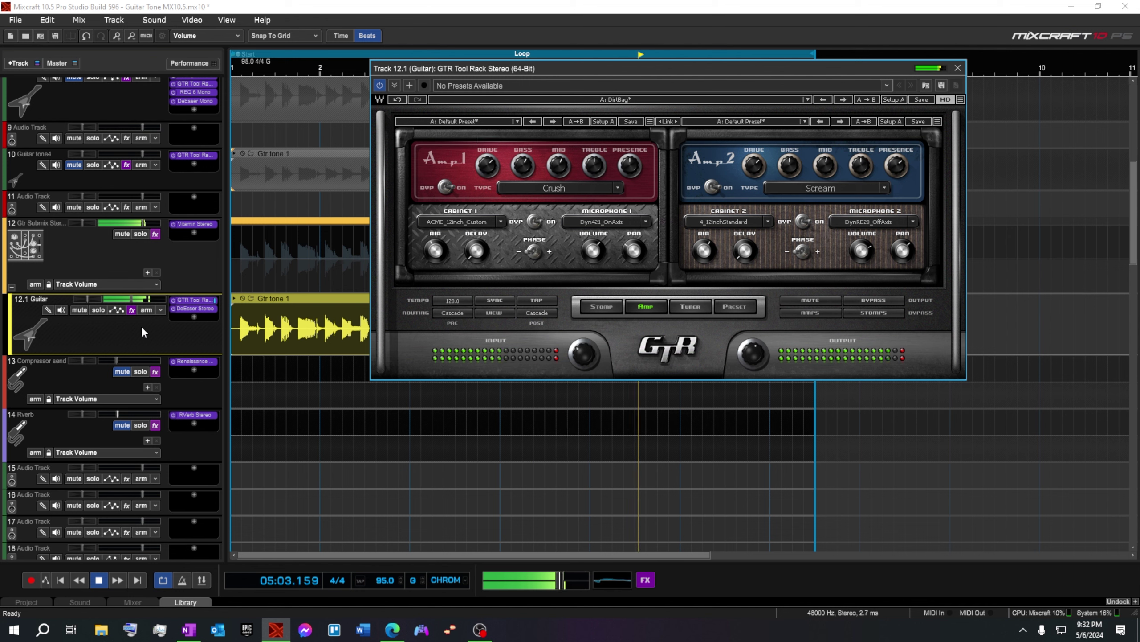
Step: During playback, unmute the Compressor send and Rverb tracks and adjust the Compressor send volume to about -11.4 dB
click(123, 373)
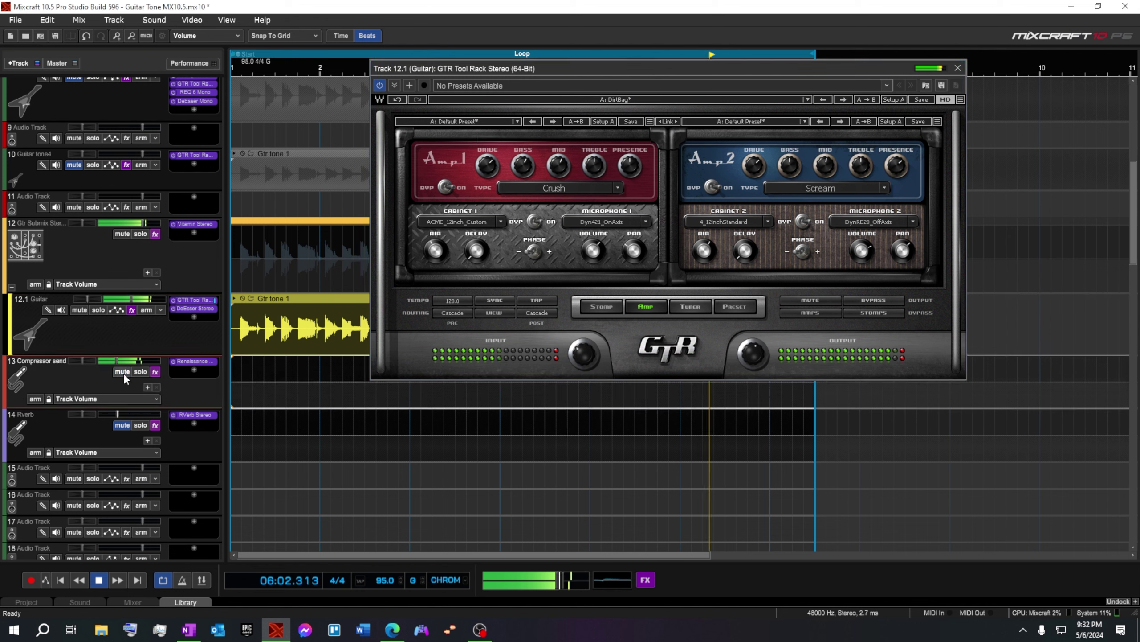
mouse_move(116, 361)
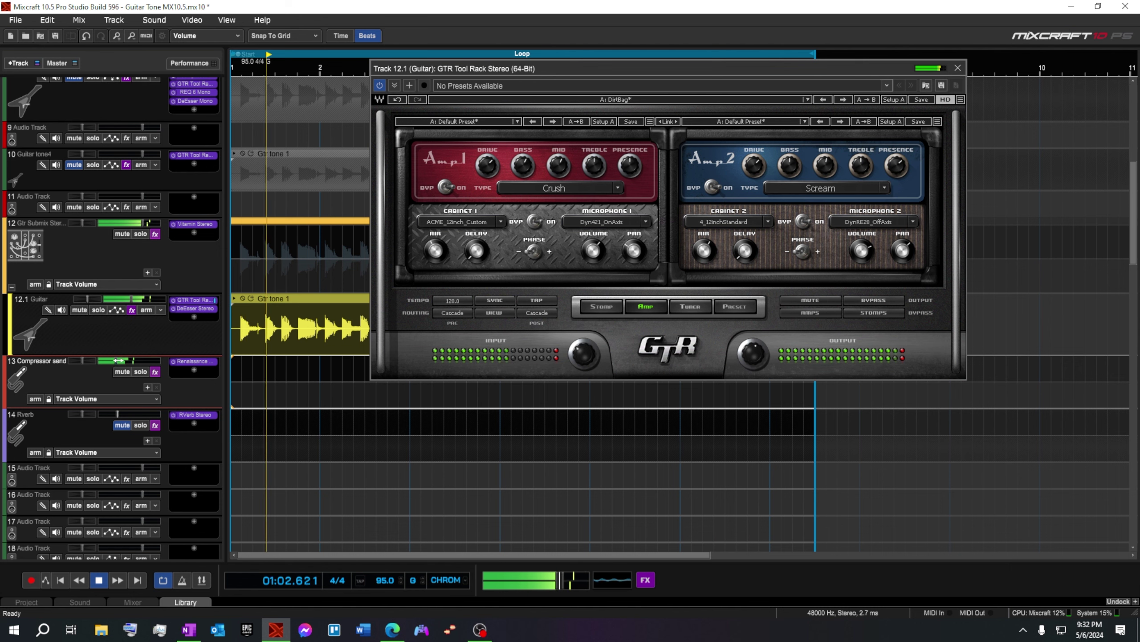
scroll(116, 361, up, 3)
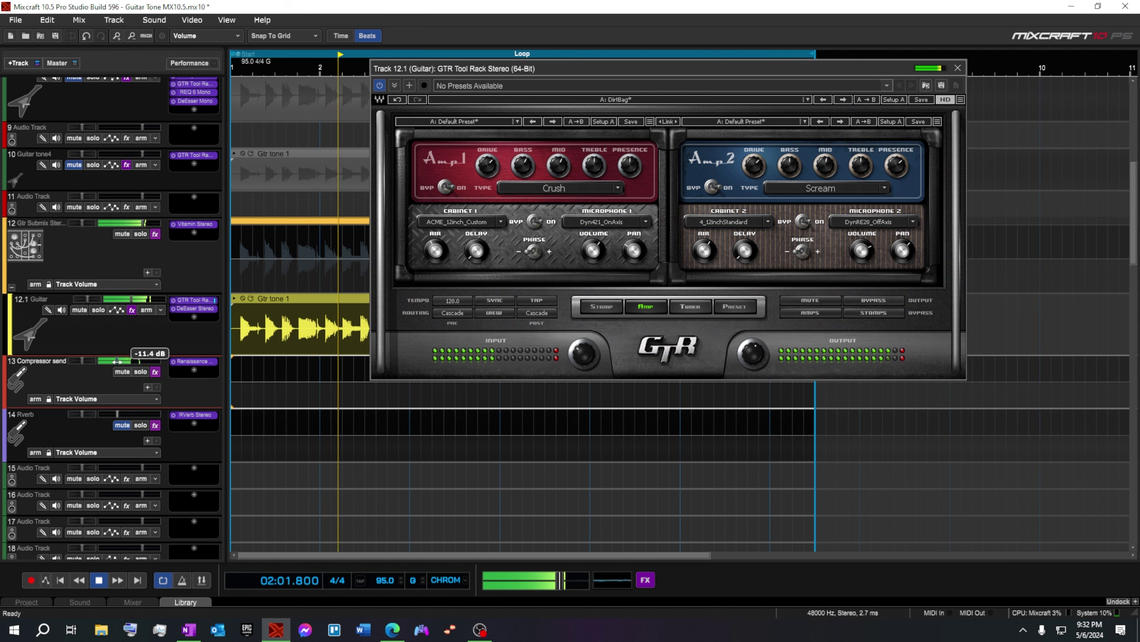
click(123, 426)
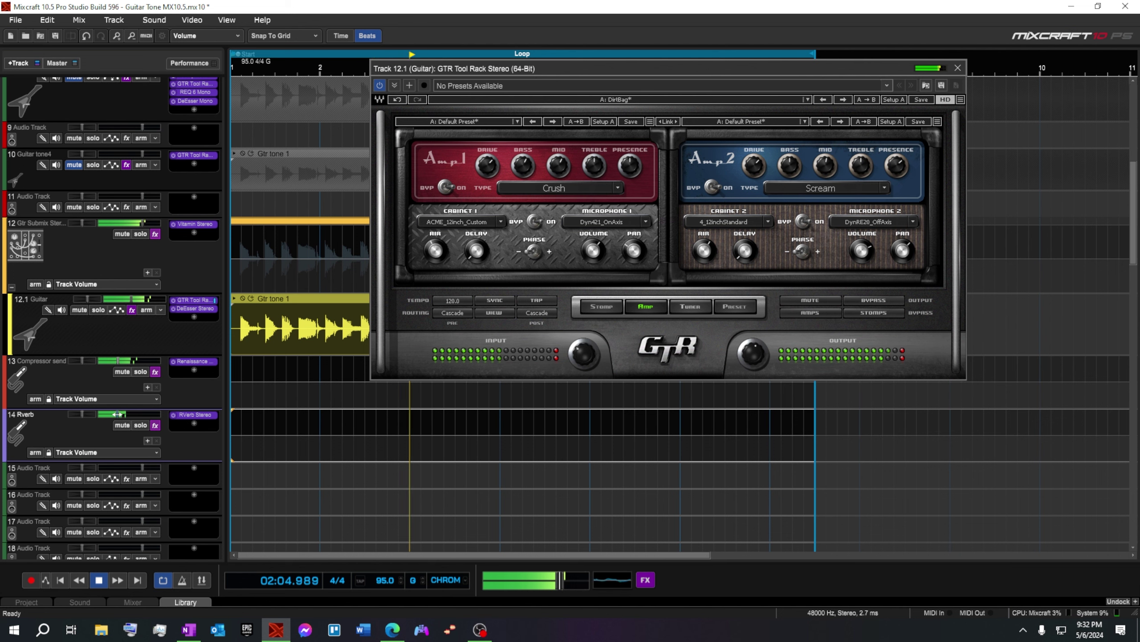
Step: Pan the Compressor send track 52% right and the Rverb track 68% left
mouse_move(81, 359)
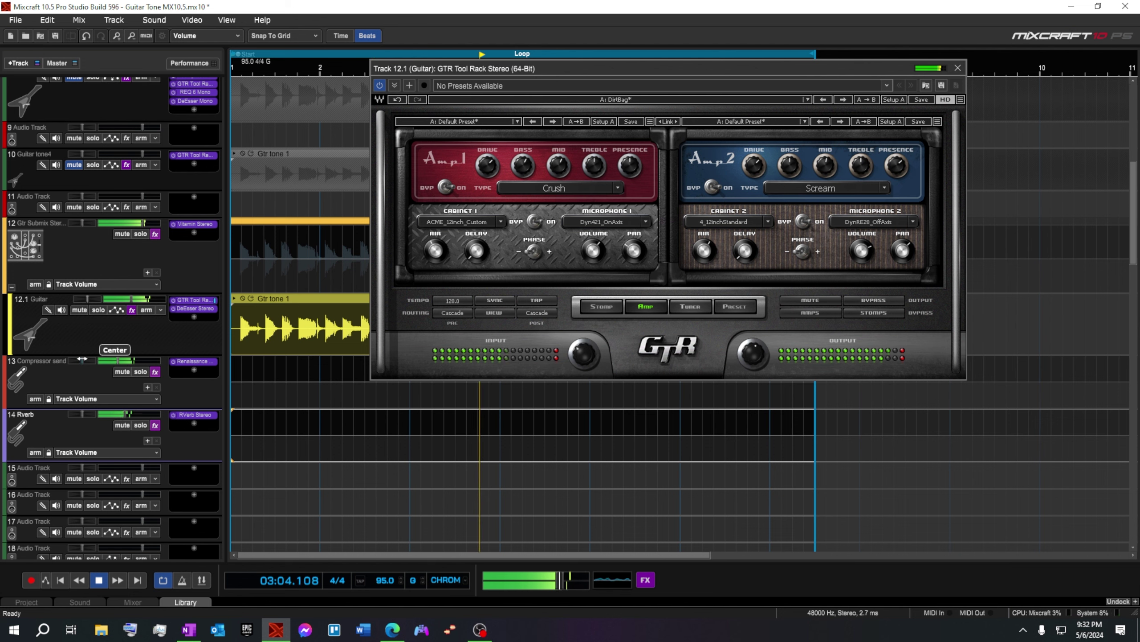
drag(81, 359, 102, 369)
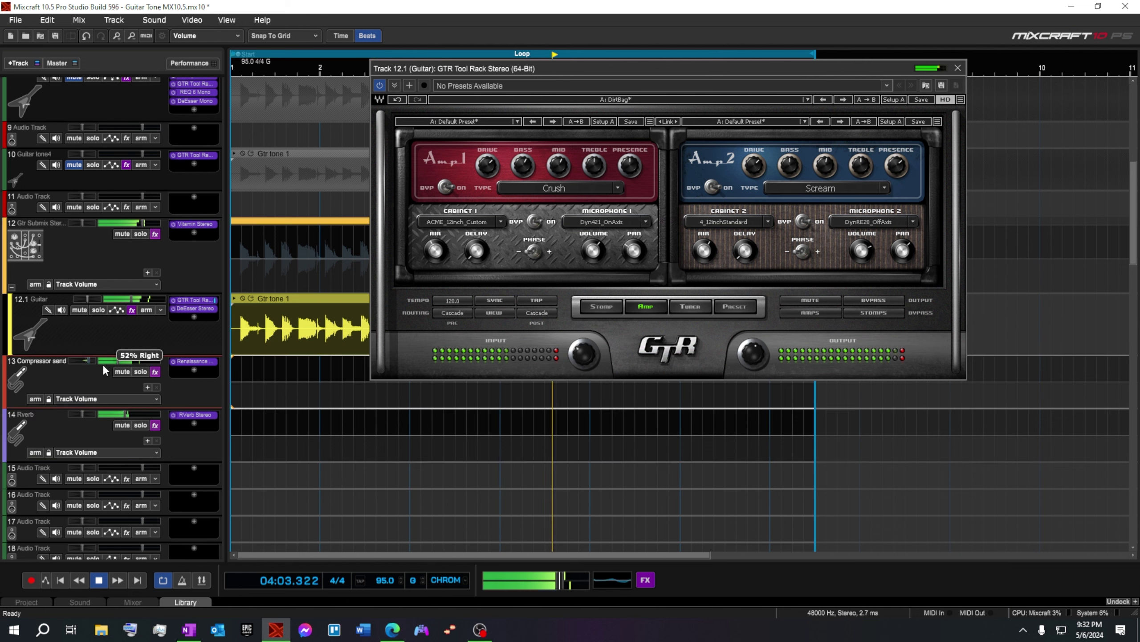
drag(84, 412, 55, 418)
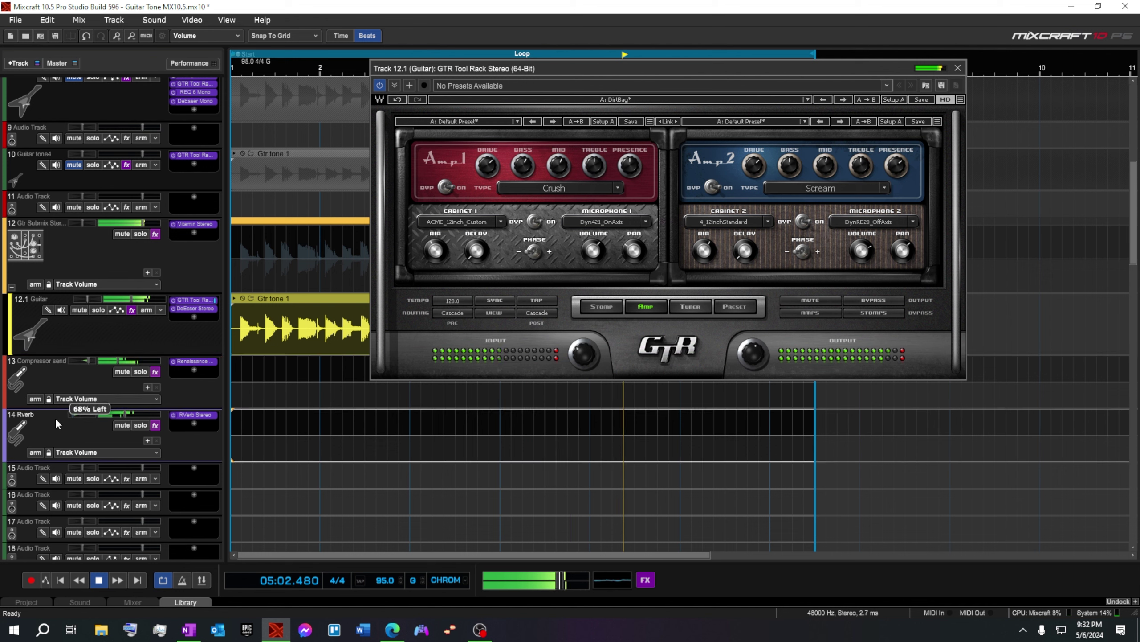
Step: Balance the levels by raising the Rverb and Compressor send volumes and lowering the Gtr Submix and 12.1 Guitar track volumes
mouse_move(126, 414)
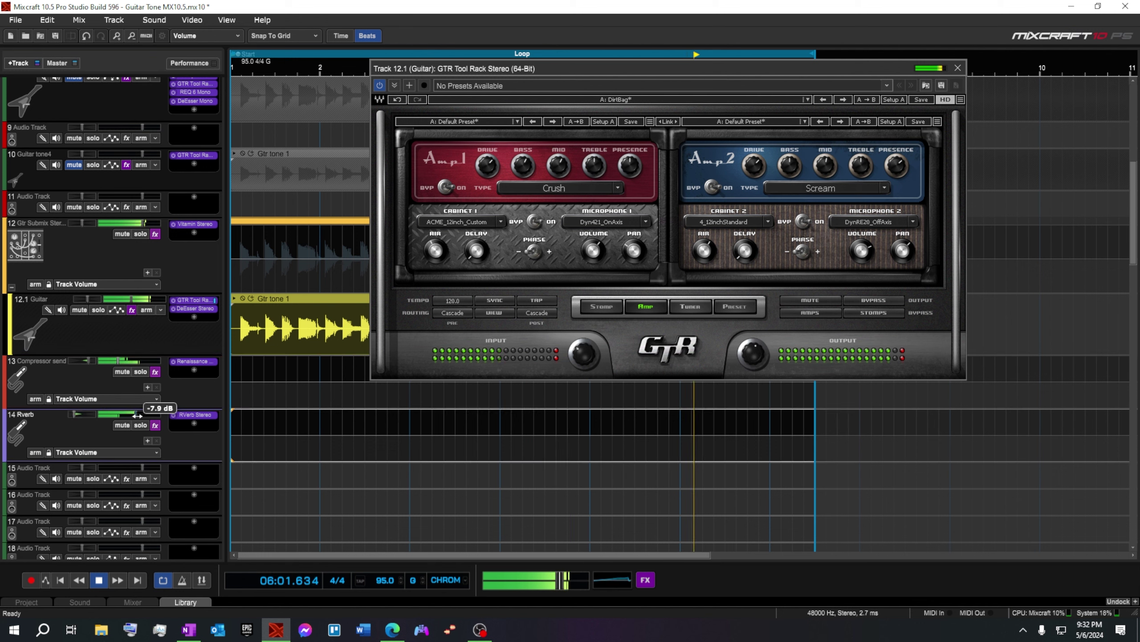
drag(137, 414, 138, 415)
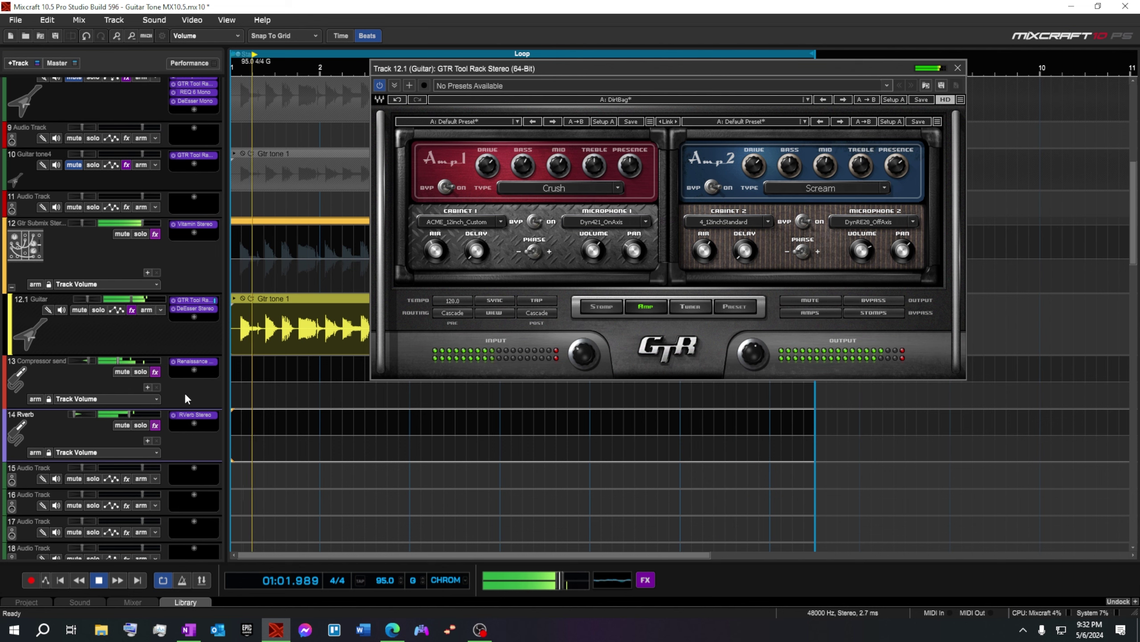
drag(118, 360, 124, 360)
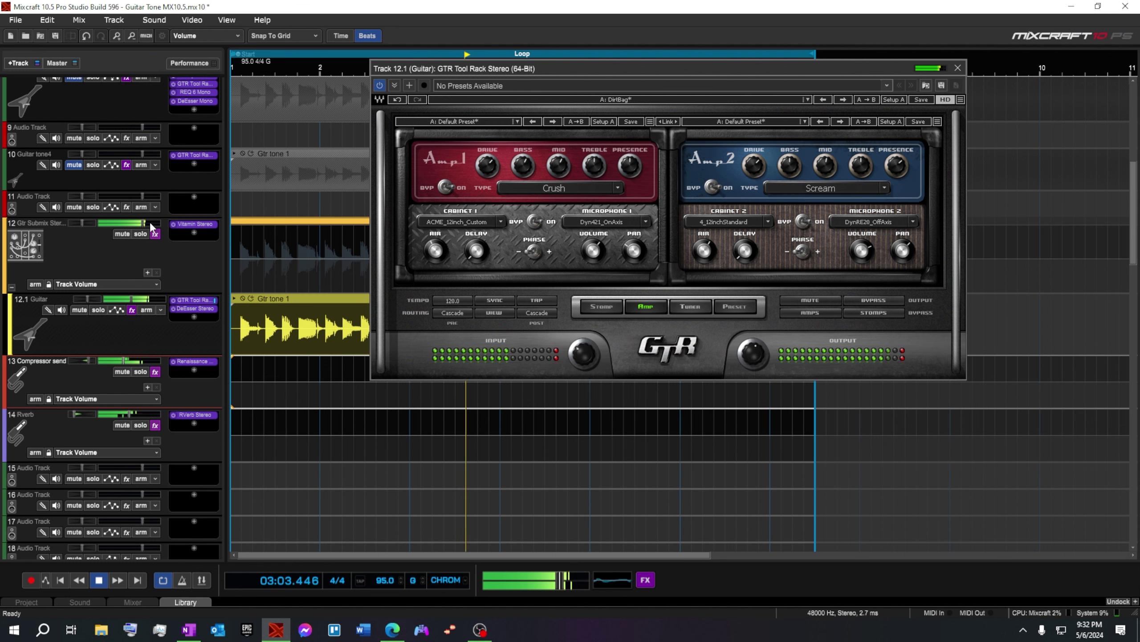
mouse_move(146, 225)
mouse_down()
mouse_move(97, 227)
mouse_move(149, 223)
mouse_move(138, 224)
mouse_up()
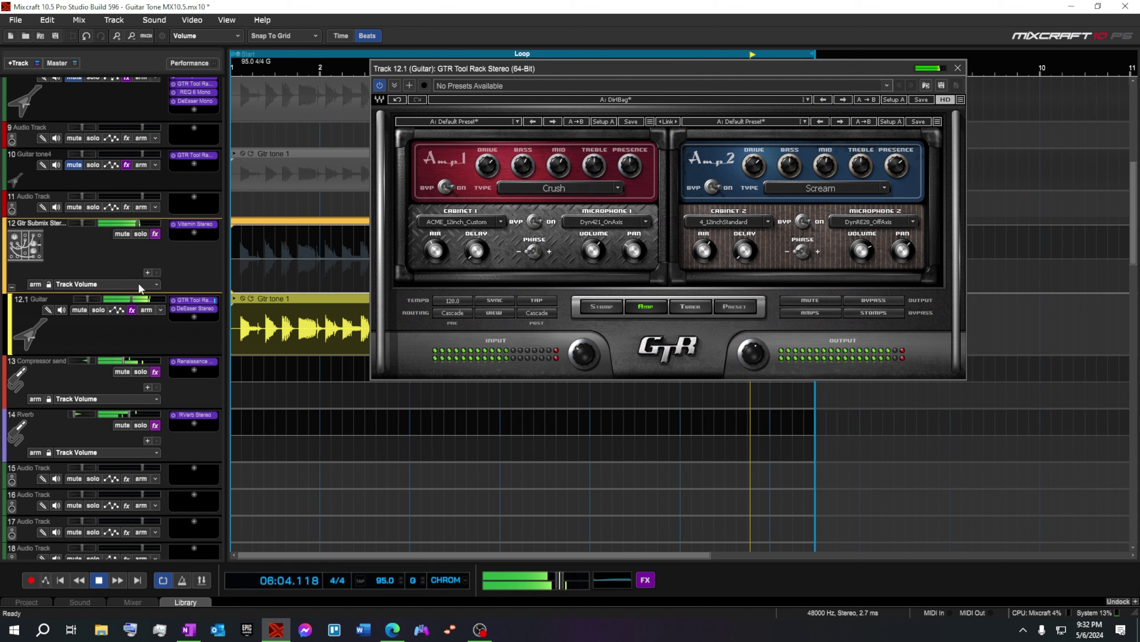
mouse_move(147, 299)
mouse_down()
mouse_move(119, 308)
mouse_move(134, 303)
mouse_up()
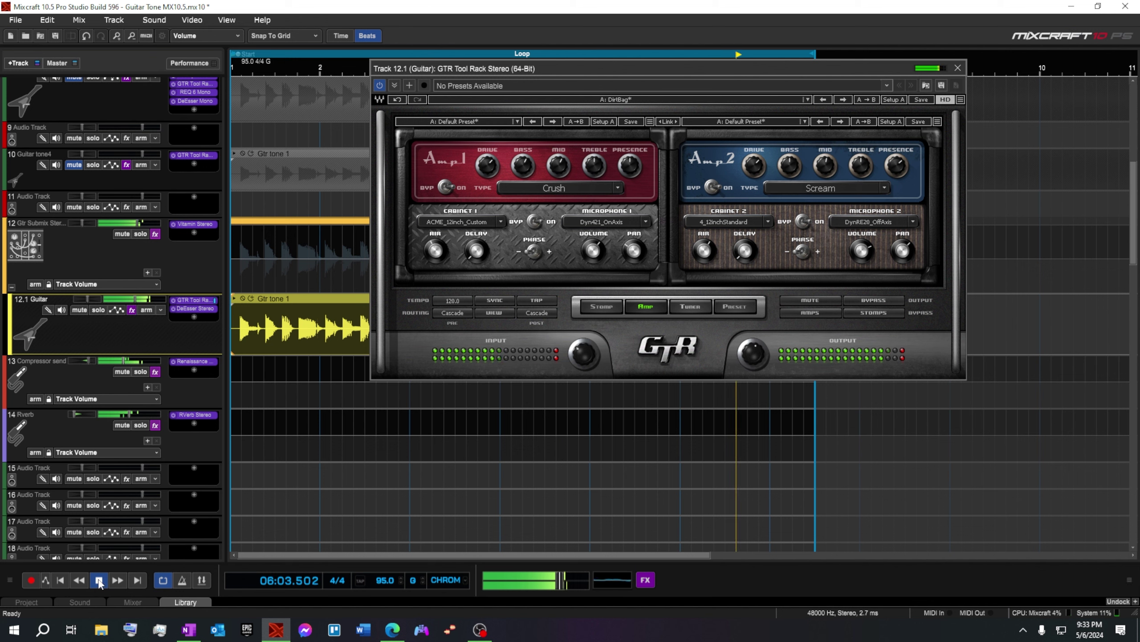
Step: Stop playback, close the GTR Tool Rack and unmute Guitar tone4, Guitar tone 3, Guitar tone 2 and Gtr tone 1
click(101, 579)
click(169, 335)
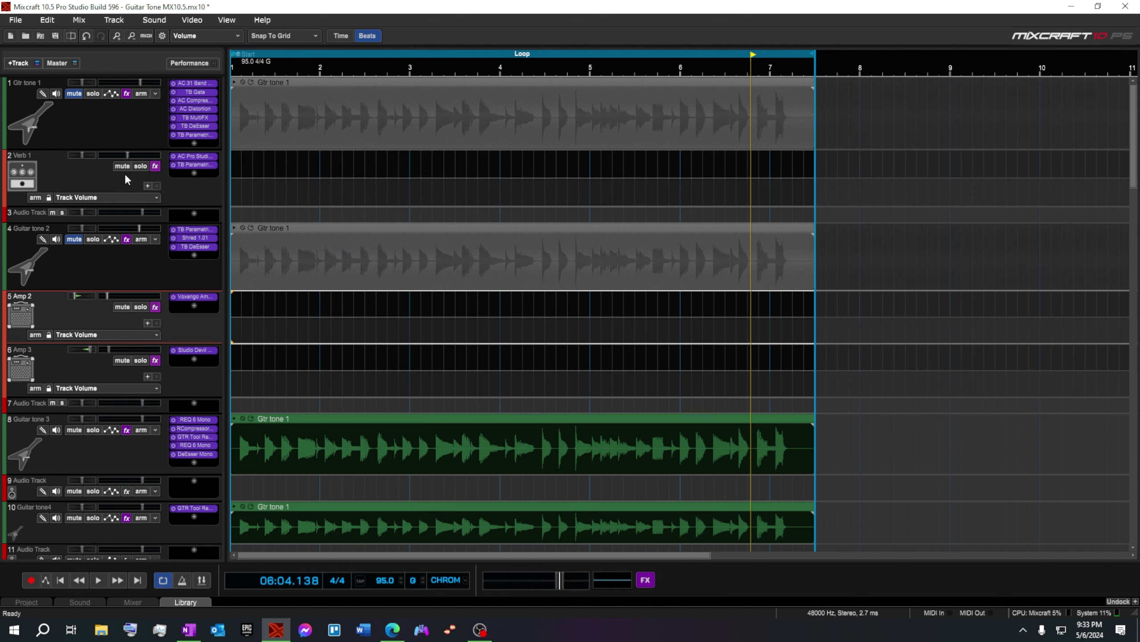
click(74, 239)
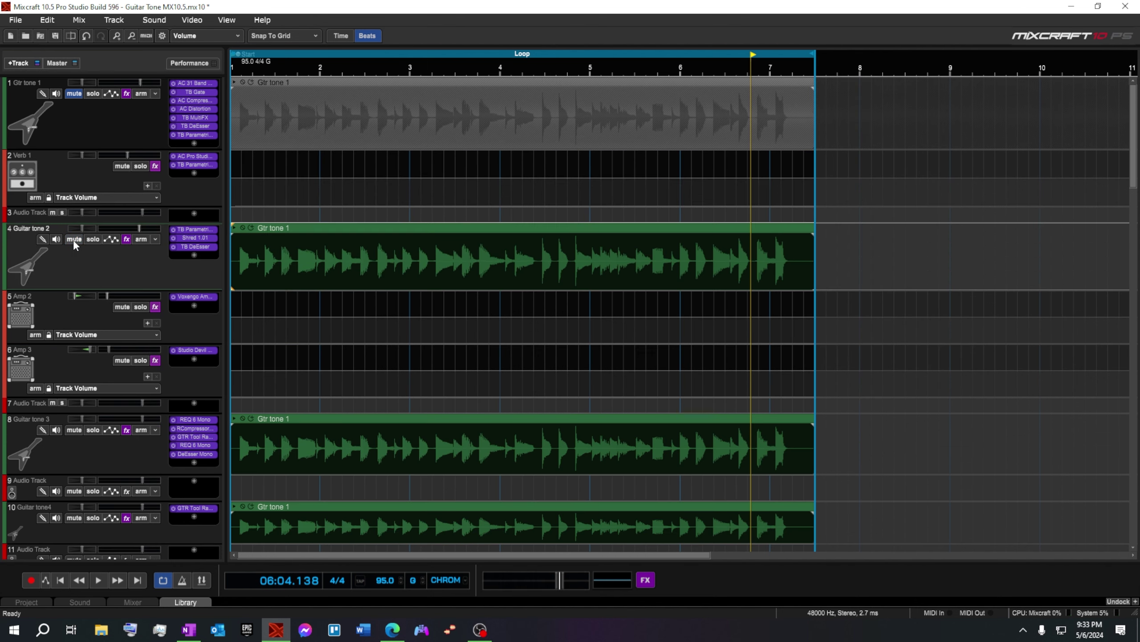
click(73, 93)
Step: Pan Gtr tone 1 fully left, Guitar tone 2 fully right, Guitar tone 3 partly left and Guitar tone4 partly right
drag(82, 83, 3, 103)
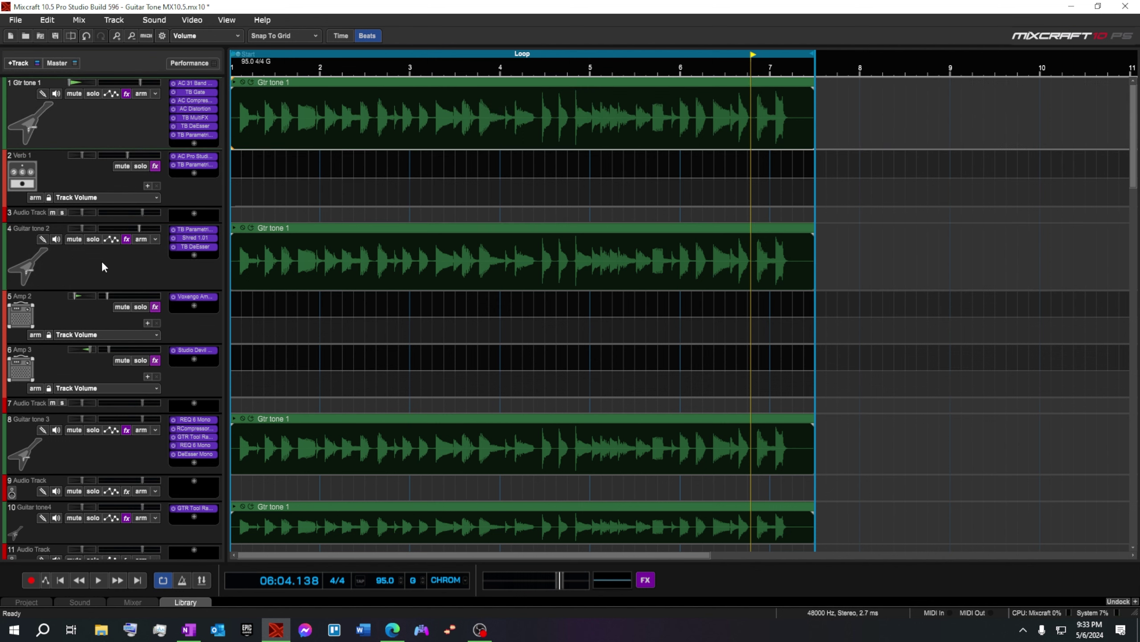
scroll(98, 321, down, 4)
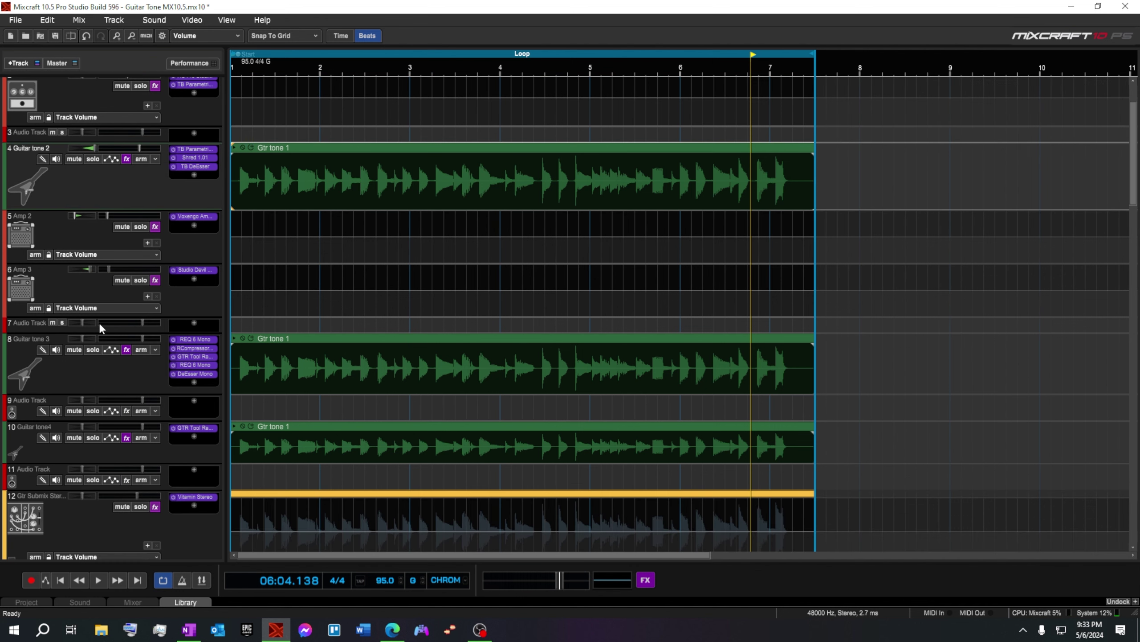
scroll(92, 316, down, 2)
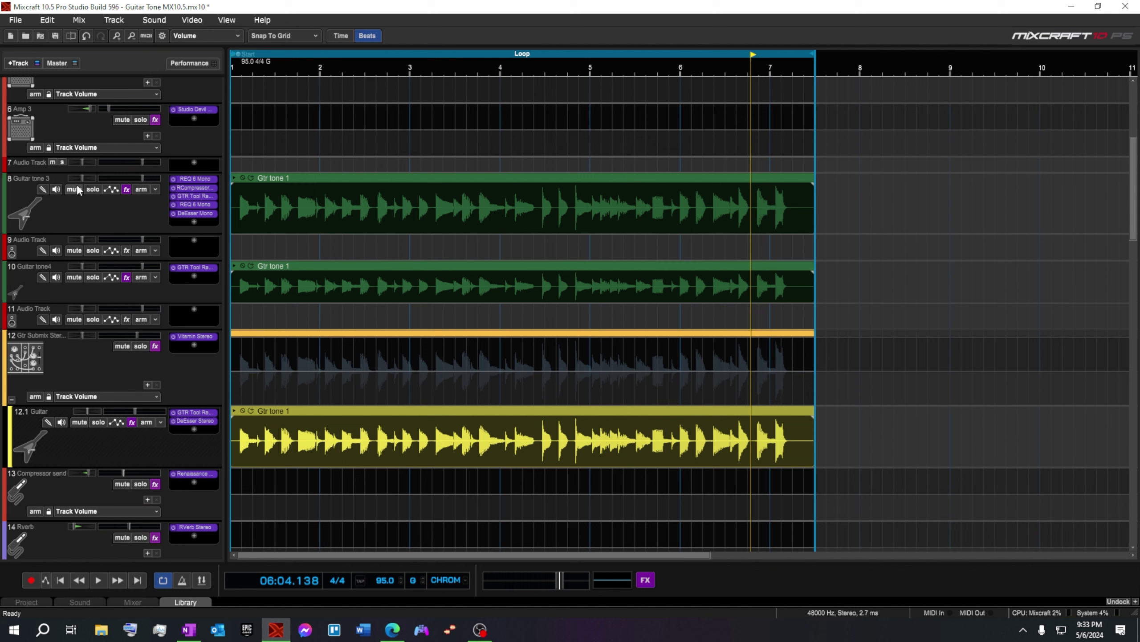
drag(82, 266, 98, 276)
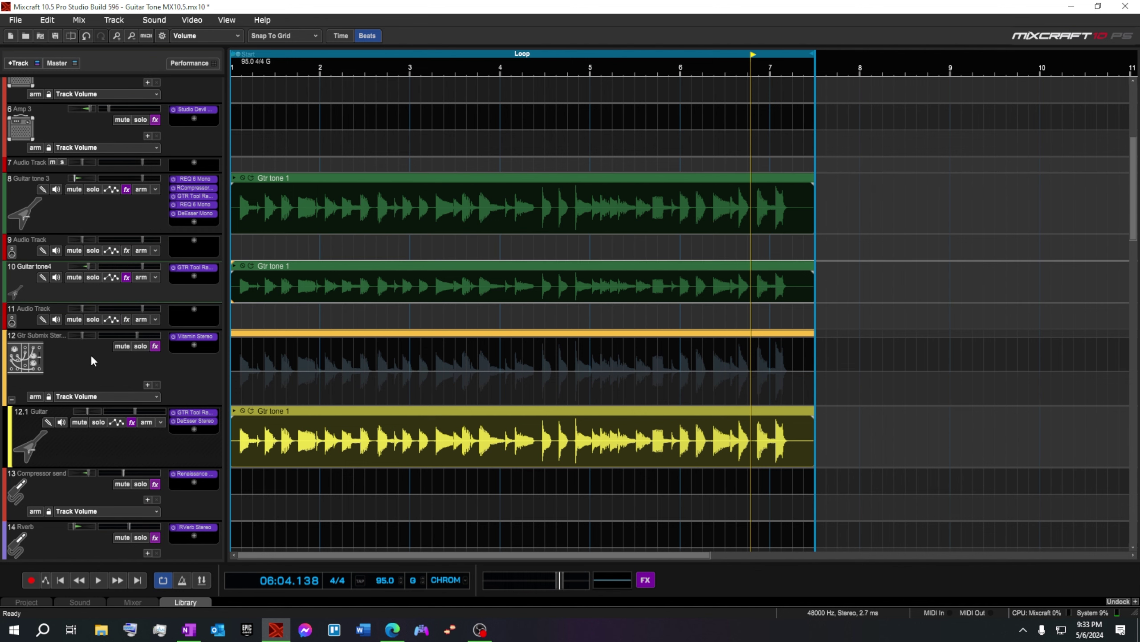
Step: Return the playhead to the start of the project, show the Master Track and lower its volume
scroll(99, 379, down, 1)
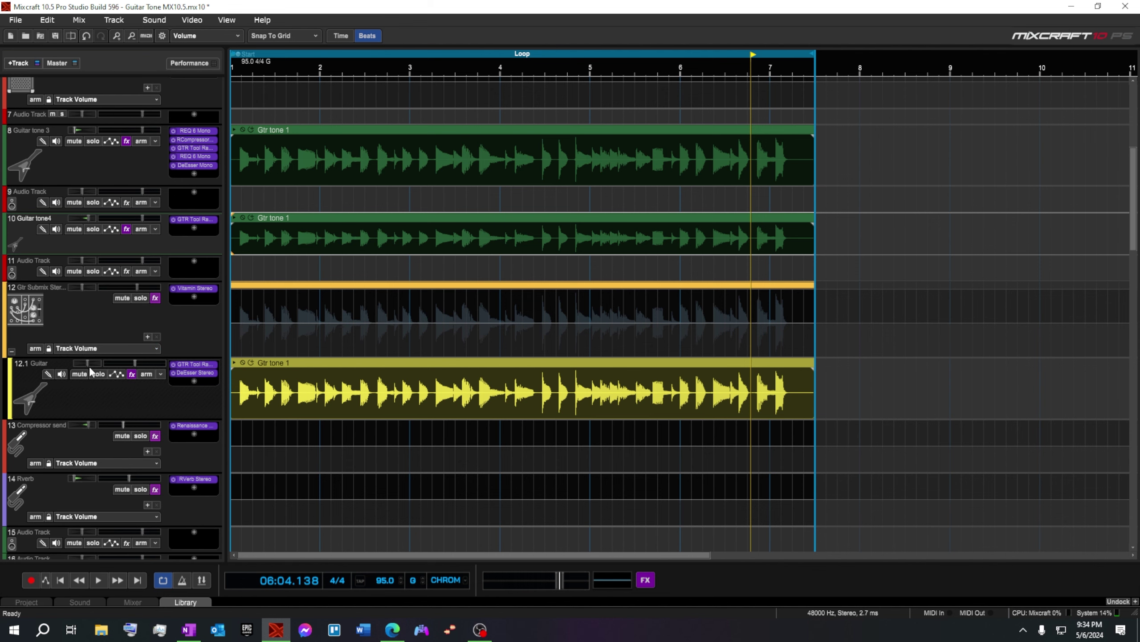
click(61, 580)
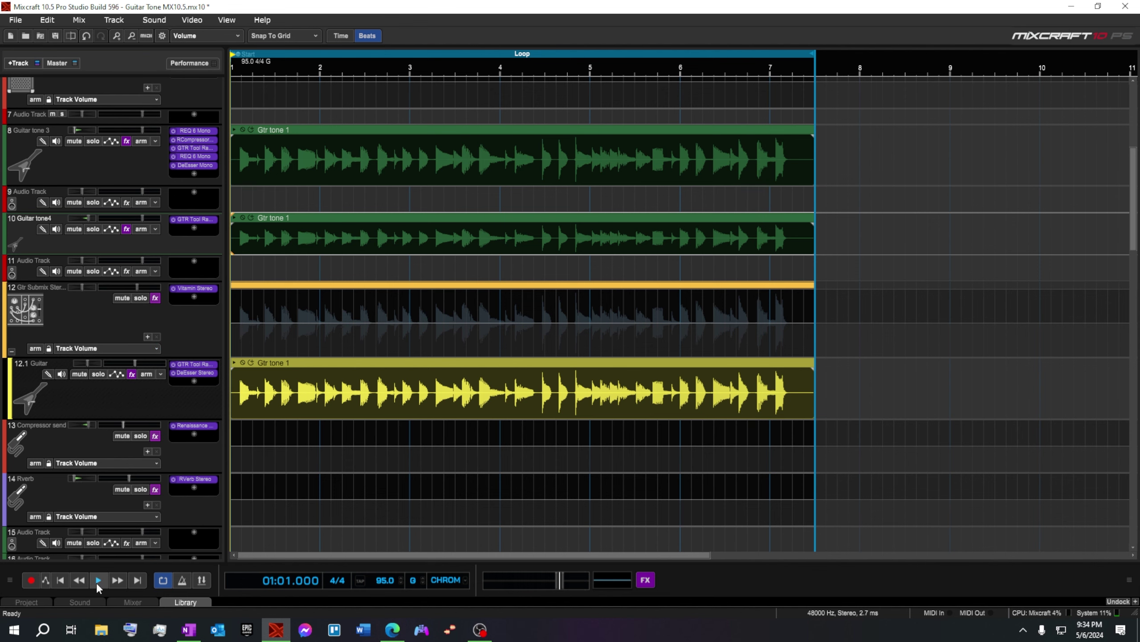
click(64, 64)
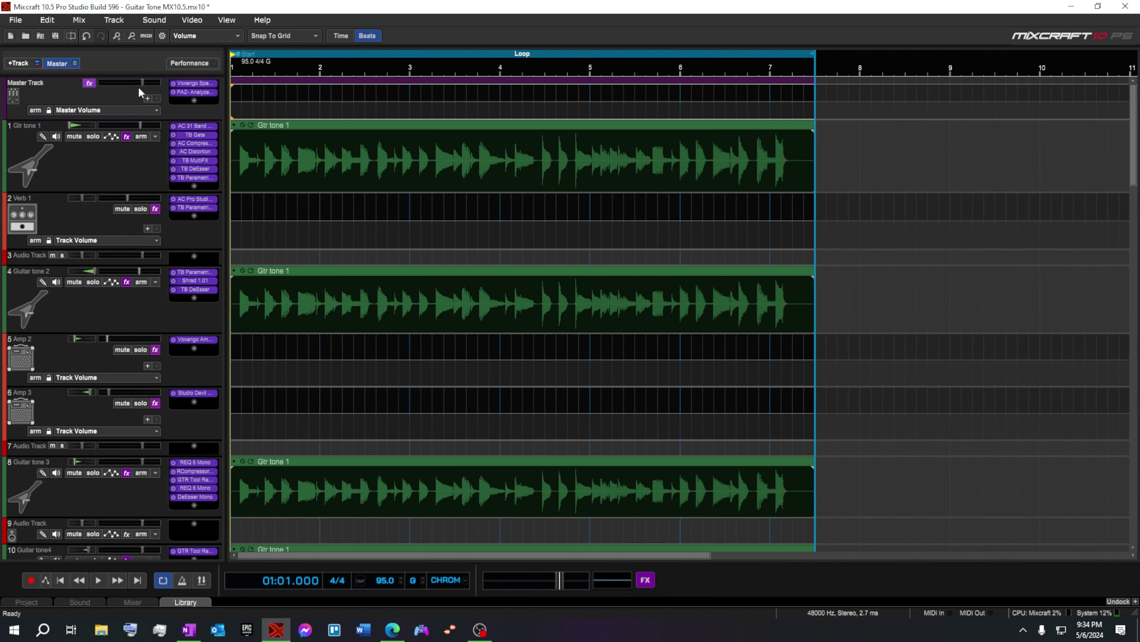
Step: Open the Master Track's Voxengo Spectrum Analyzer and PAZ-Analyzer, and start playing all guitar tones together
click(193, 83)
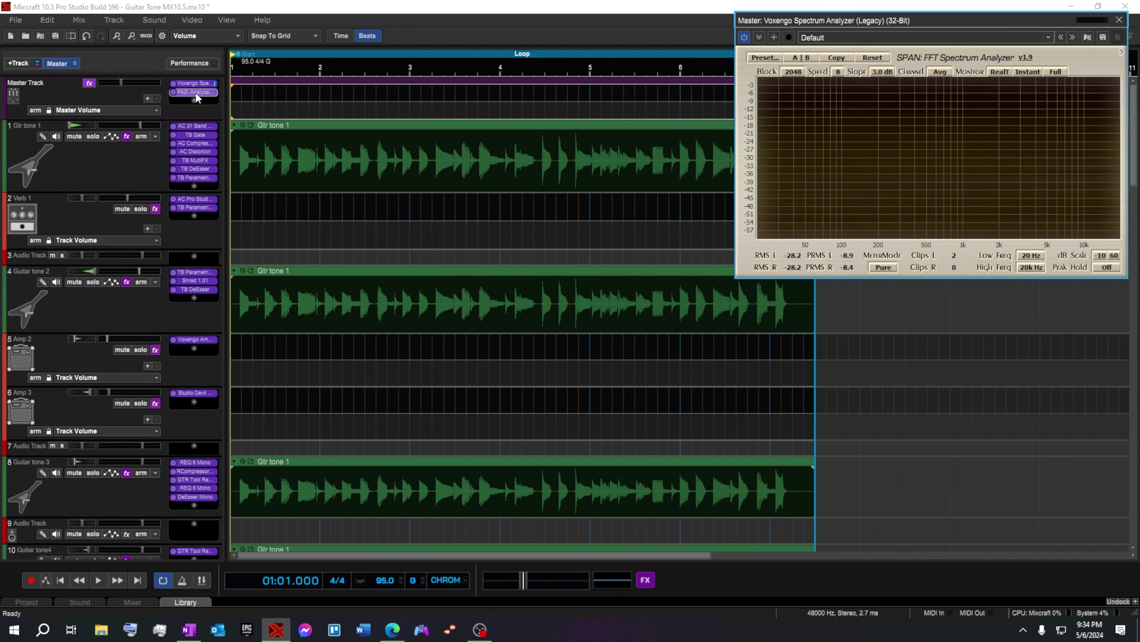
click(195, 92)
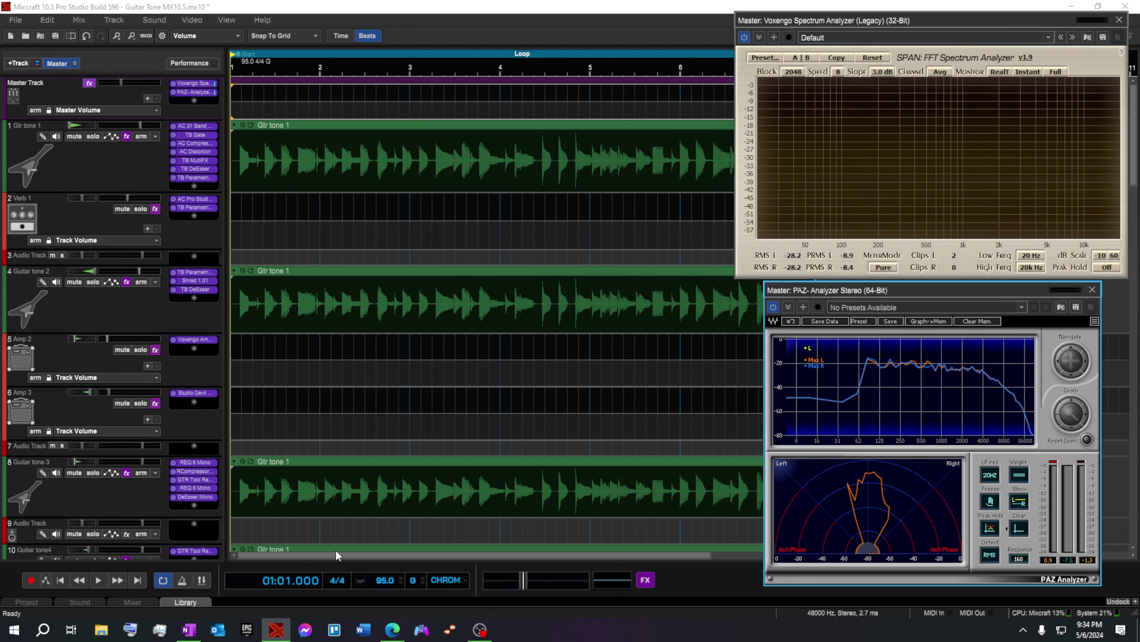
click(99, 580)
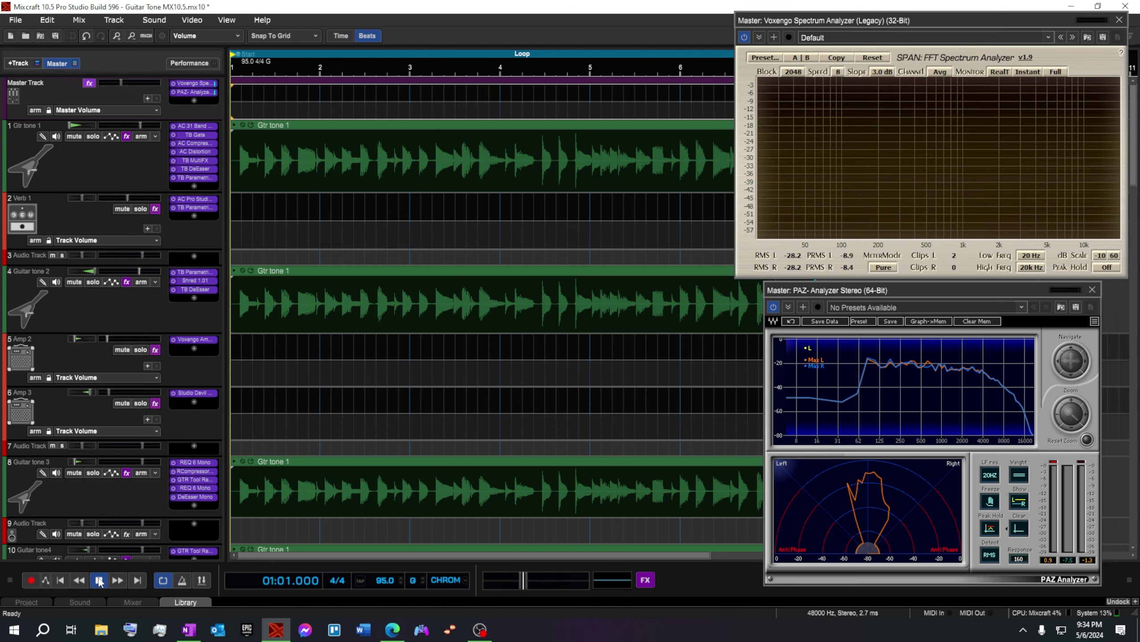